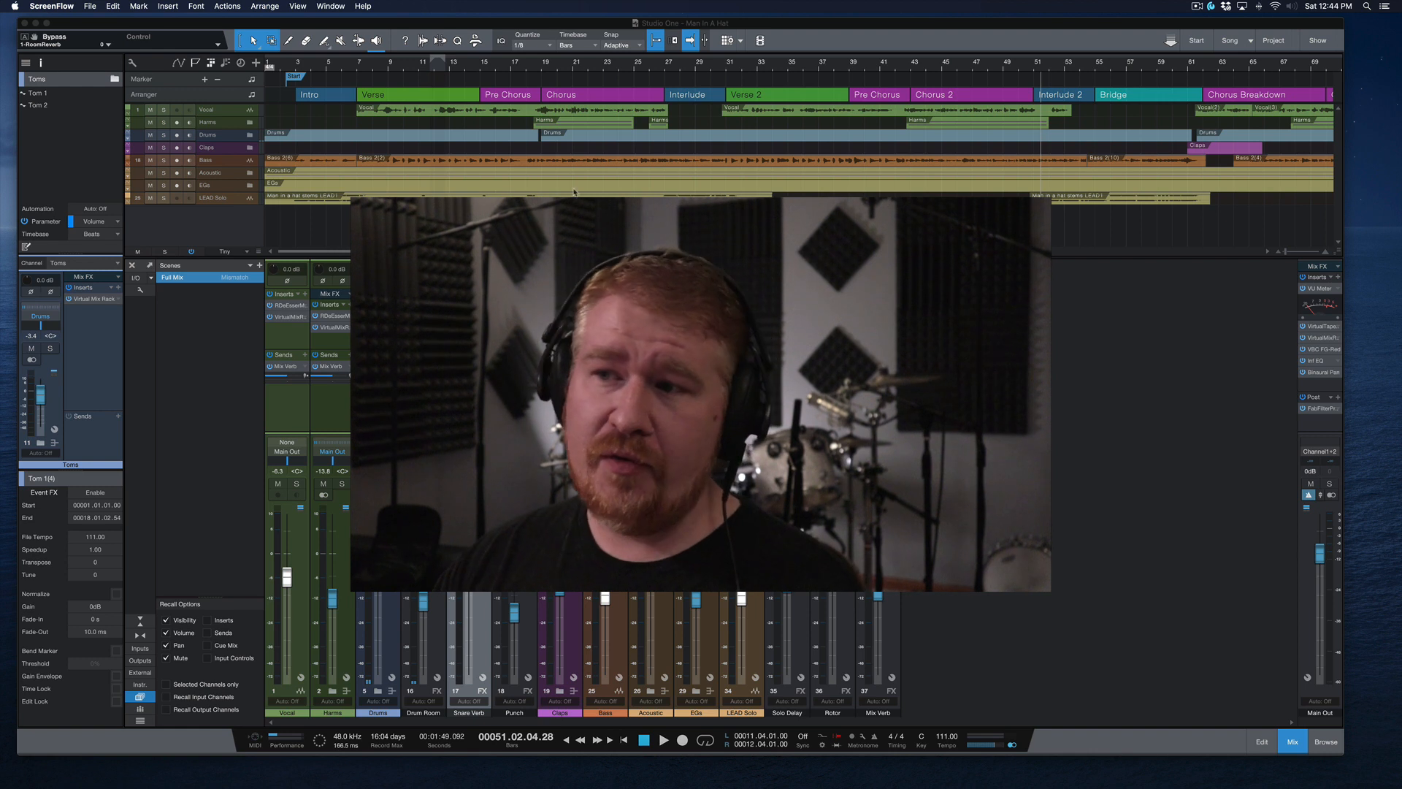
- Position playback at bar 31, open the Drum Room channel's Room Reverb, and expand the Drums folder channels in the mixer
click(728, 68)
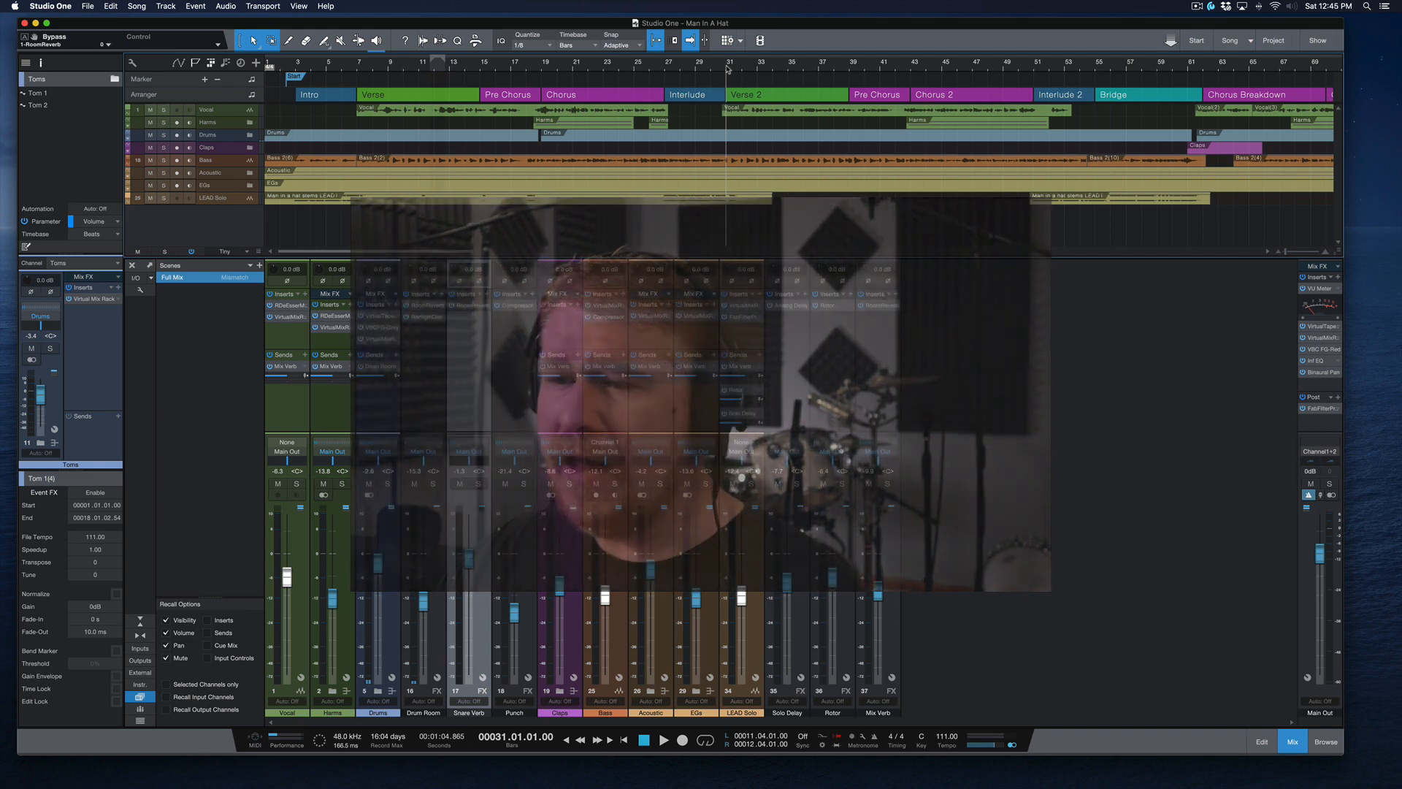
click(434, 378)
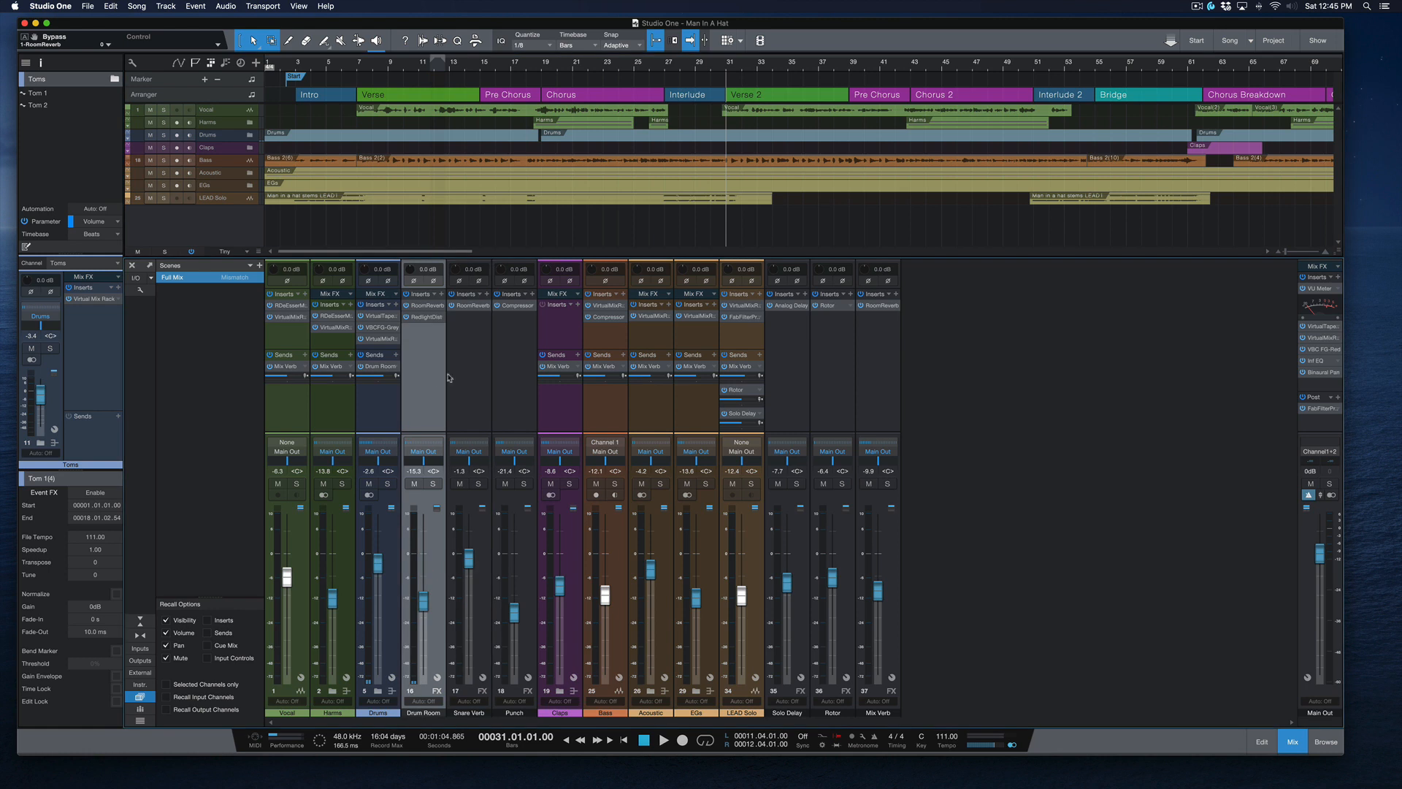
double_click(427, 306)
drag(533, 184, 618, 128)
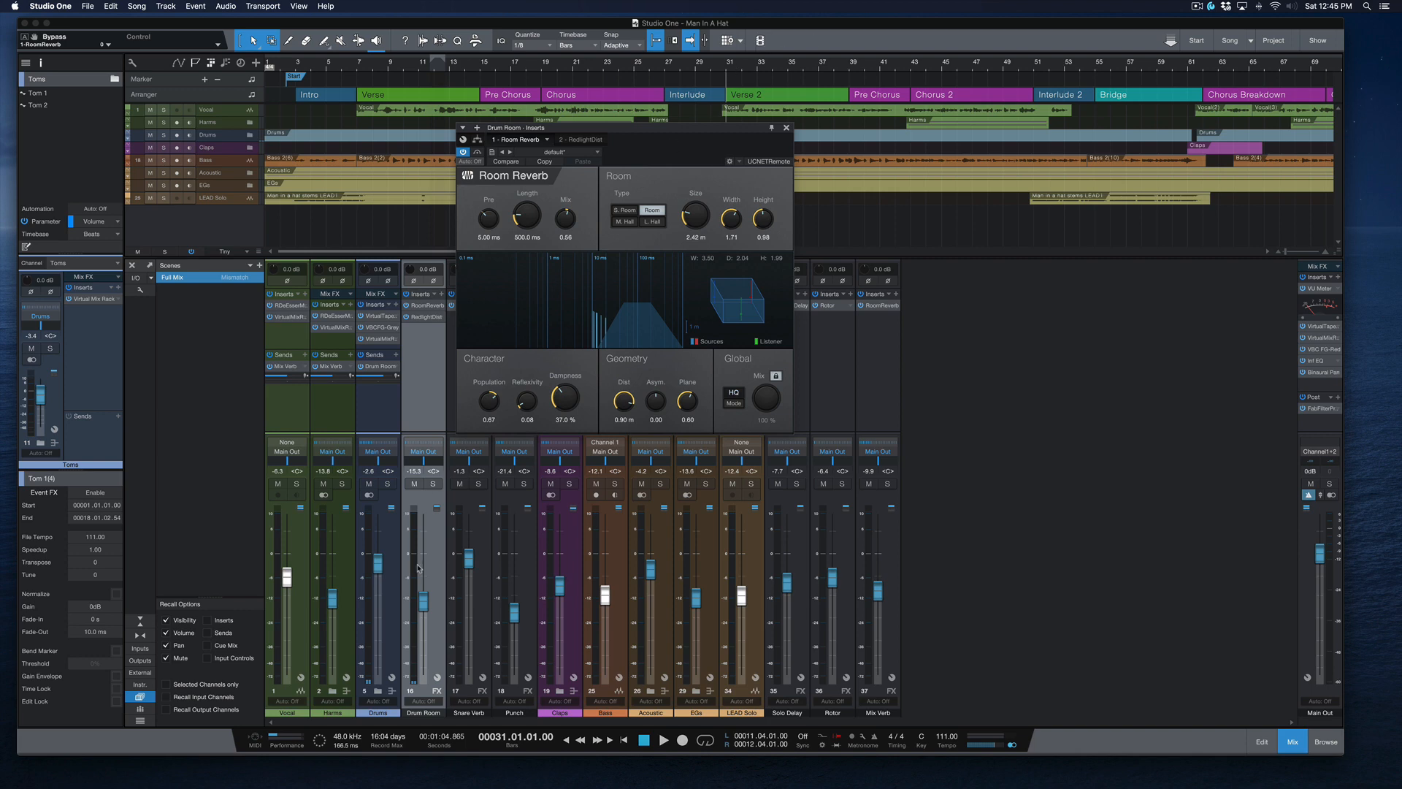
click(378, 690)
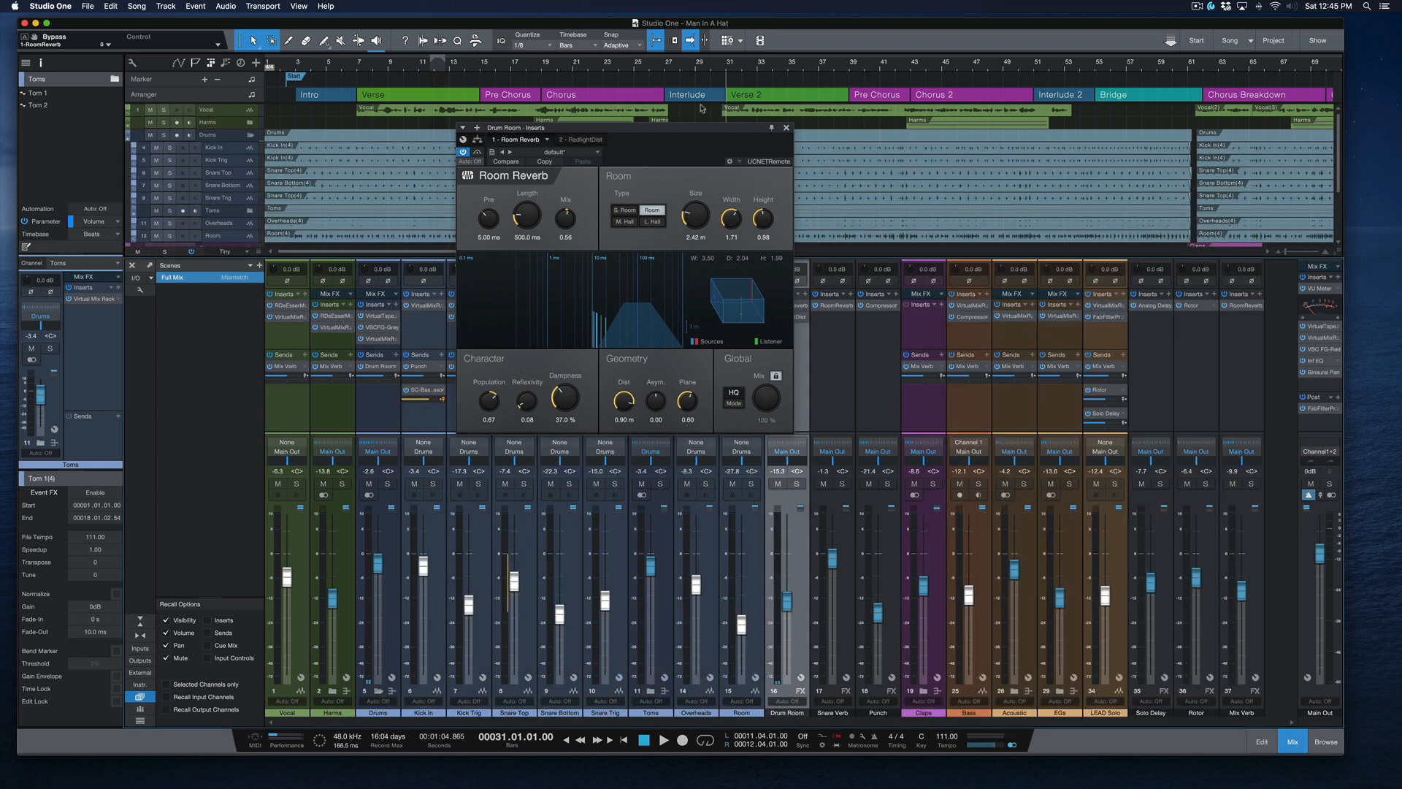
drag(683, 131, 615, 126)
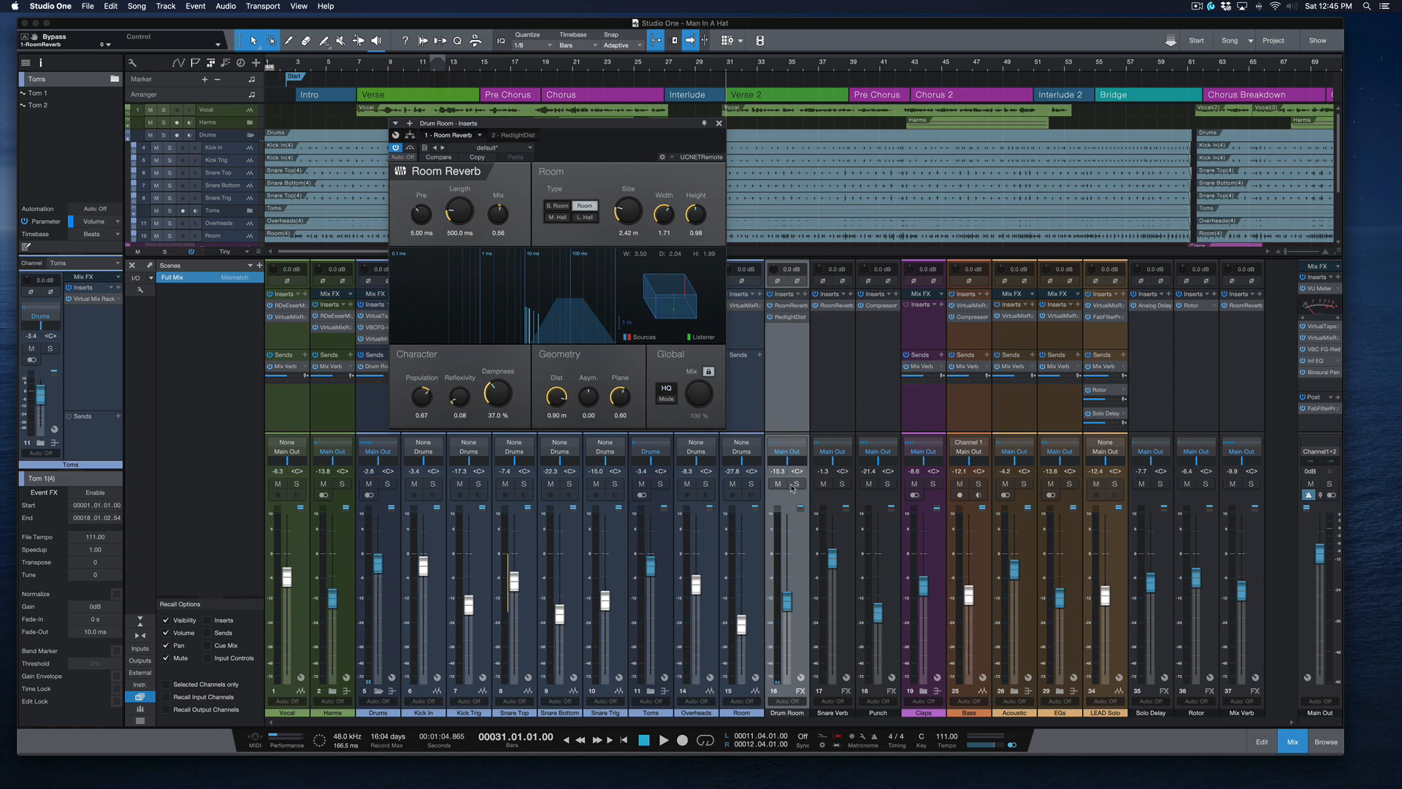
- Solo the Drums, Drum Room and Snare Verb channels and listen to the passage from bar 31
click(386, 486)
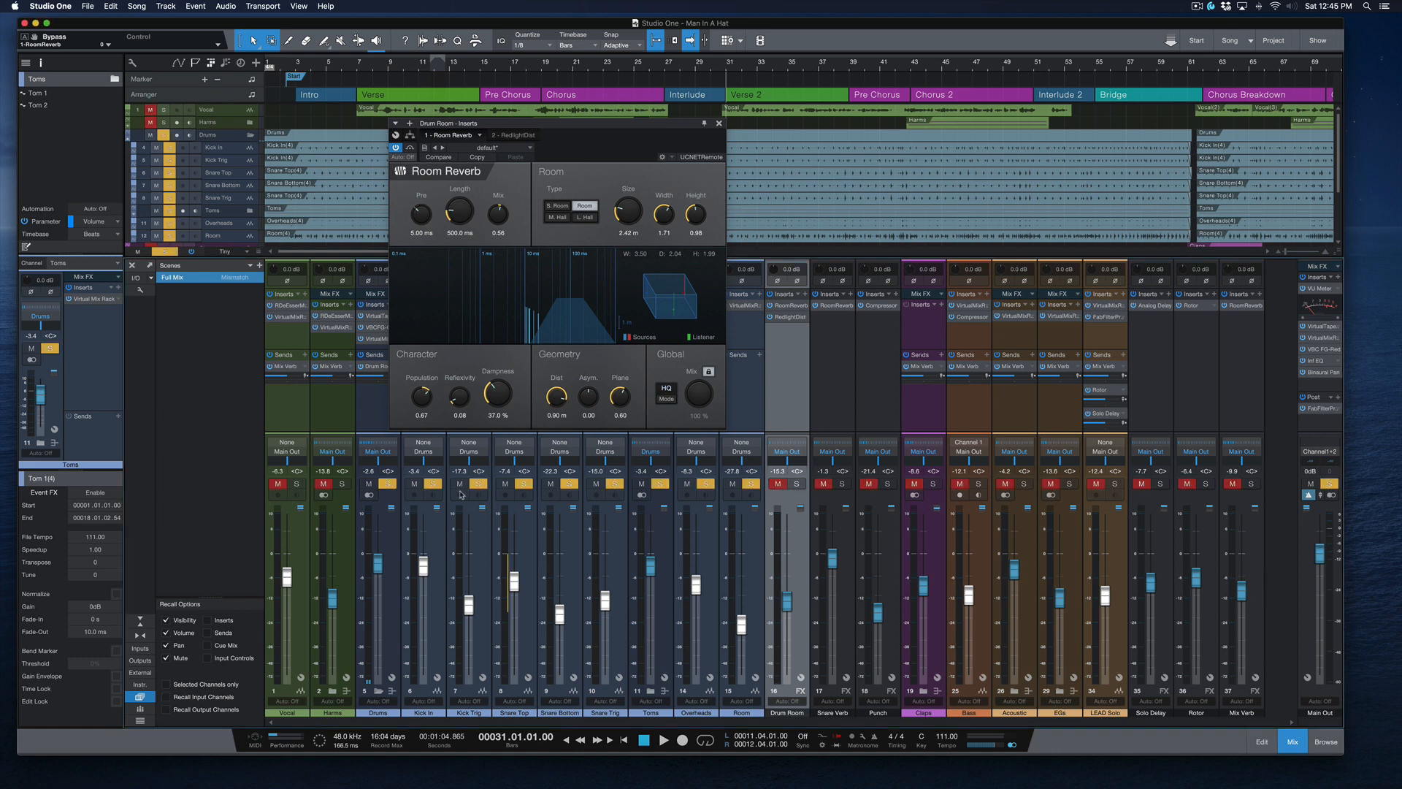
click(796, 483)
click(842, 484)
key(space)
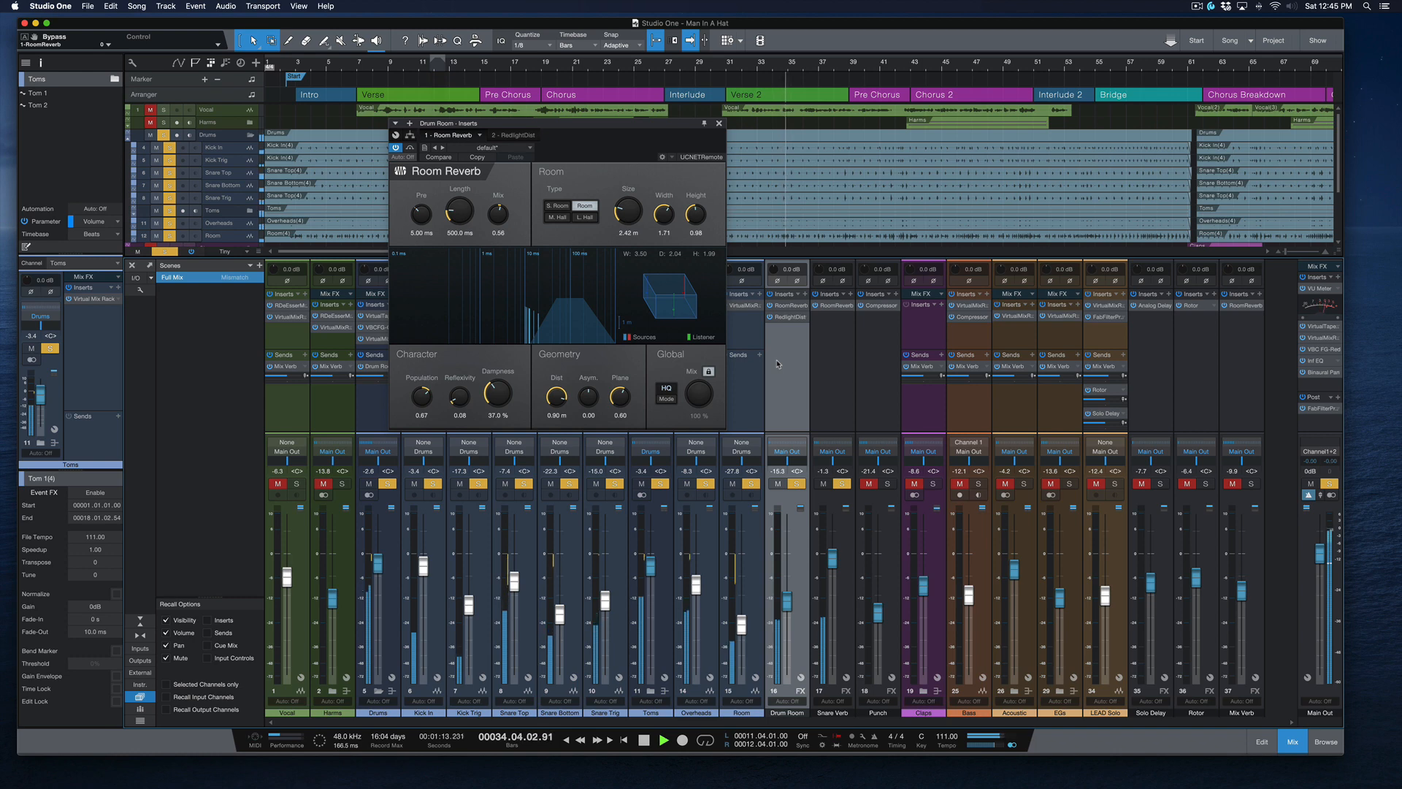
key(space)
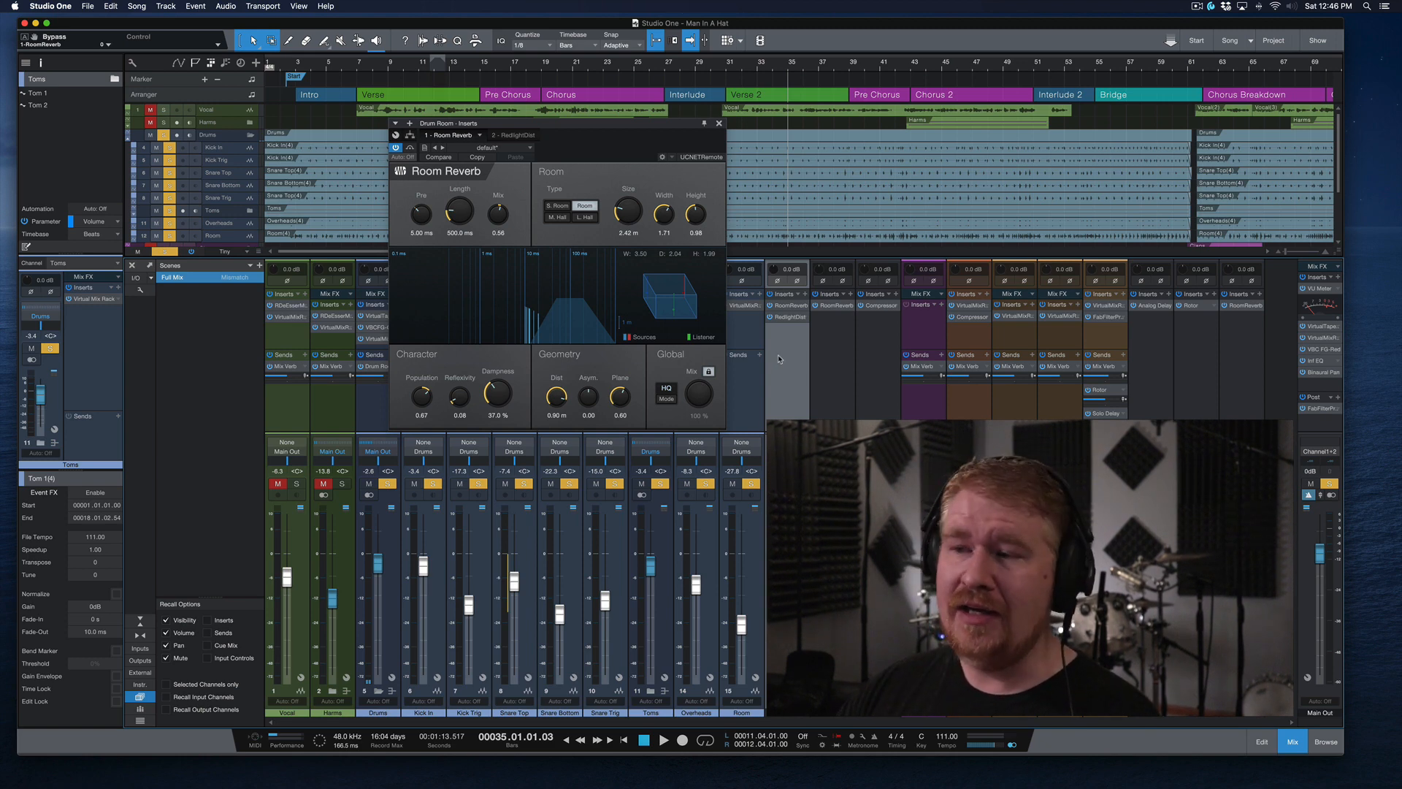
- Loop Verse 2 from bar 31 to 39 and solo only the Drums folder and the Drum Room channel
drag(657, 124, 677, 144)
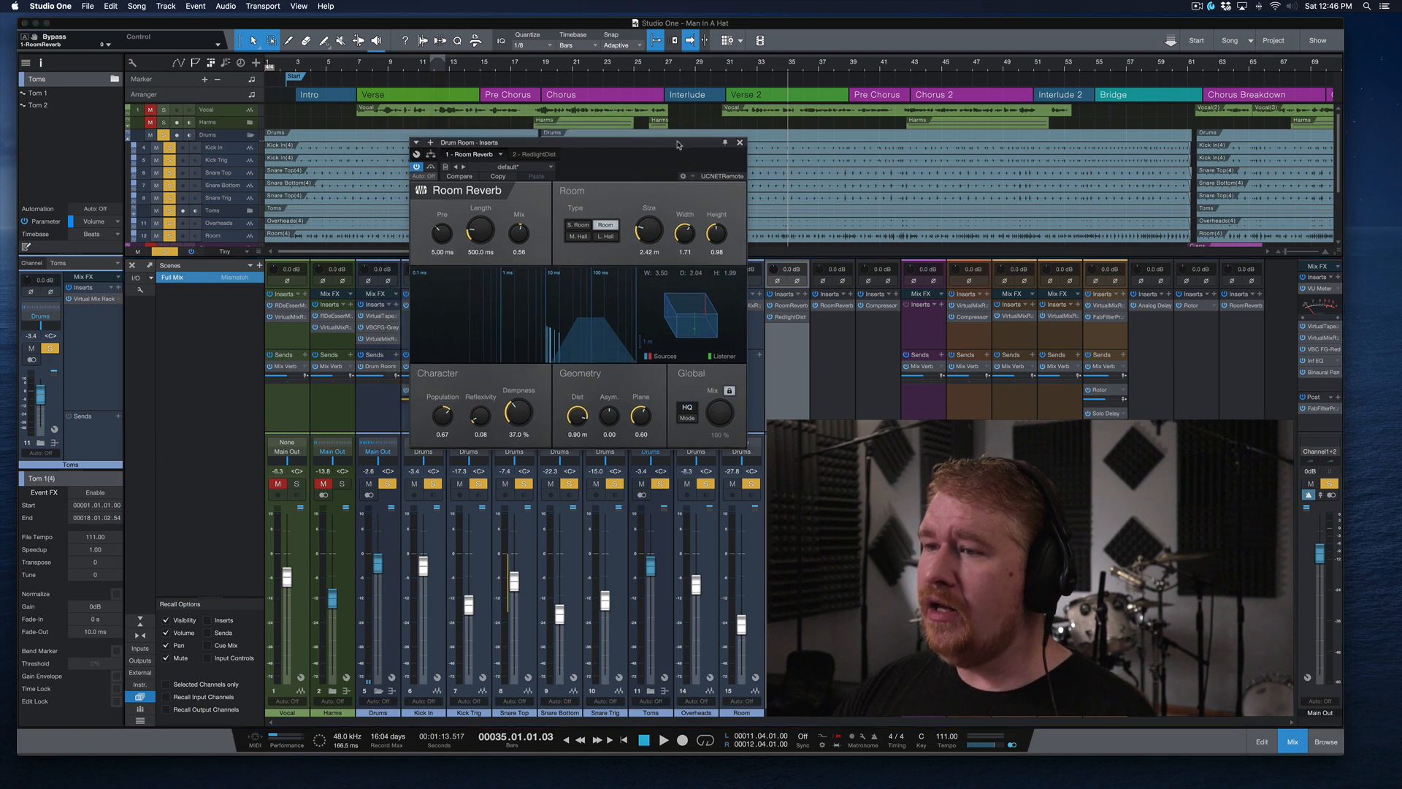
click(730, 64)
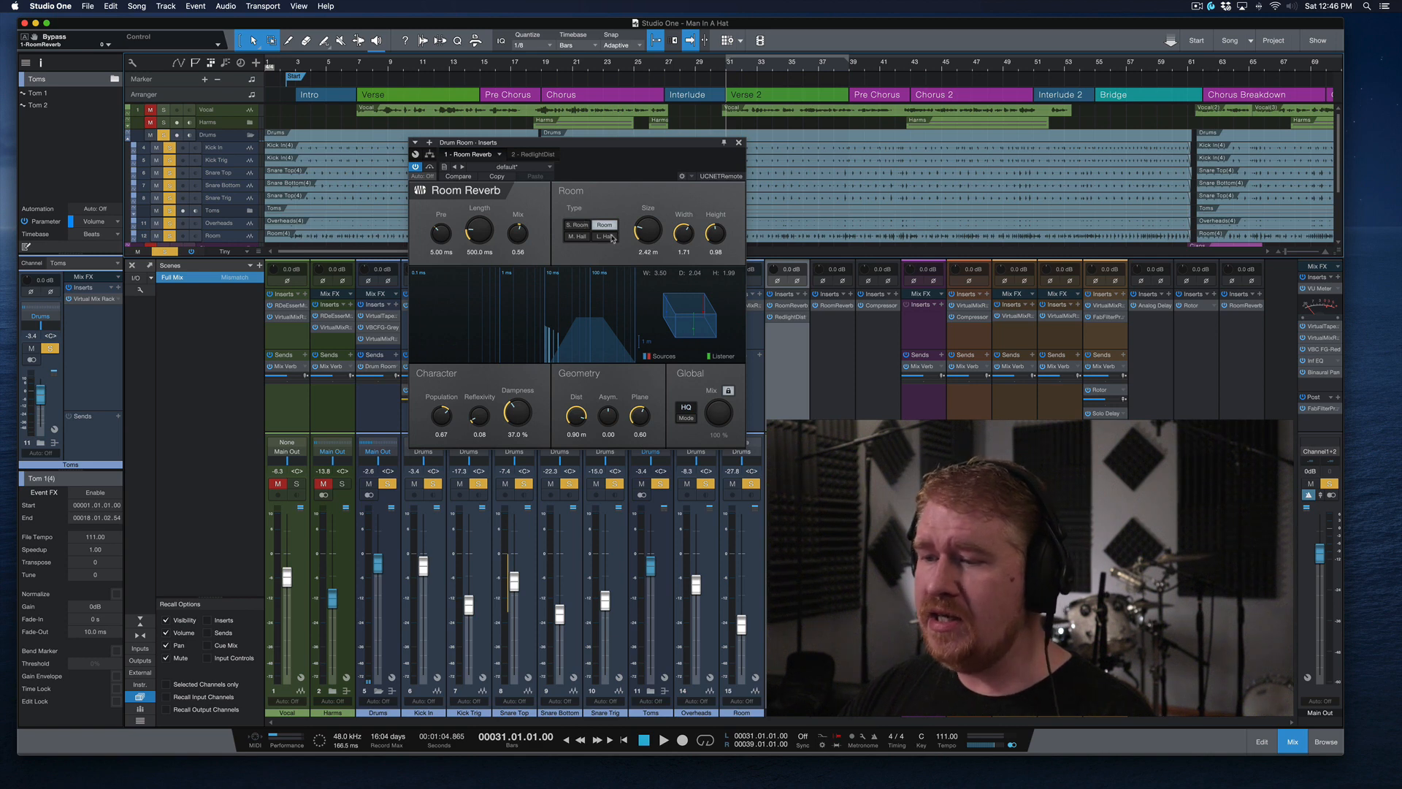
click(388, 483)
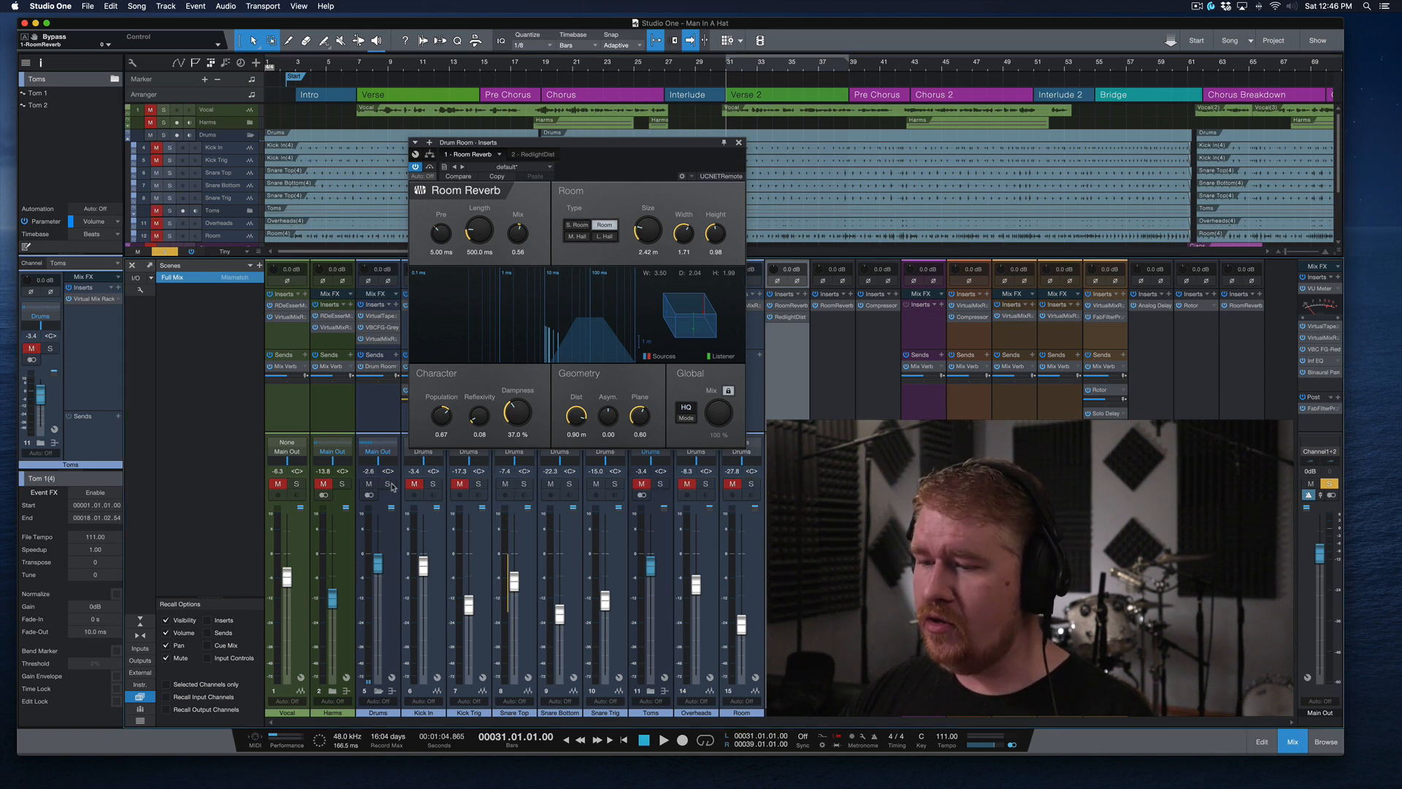
click(797, 483)
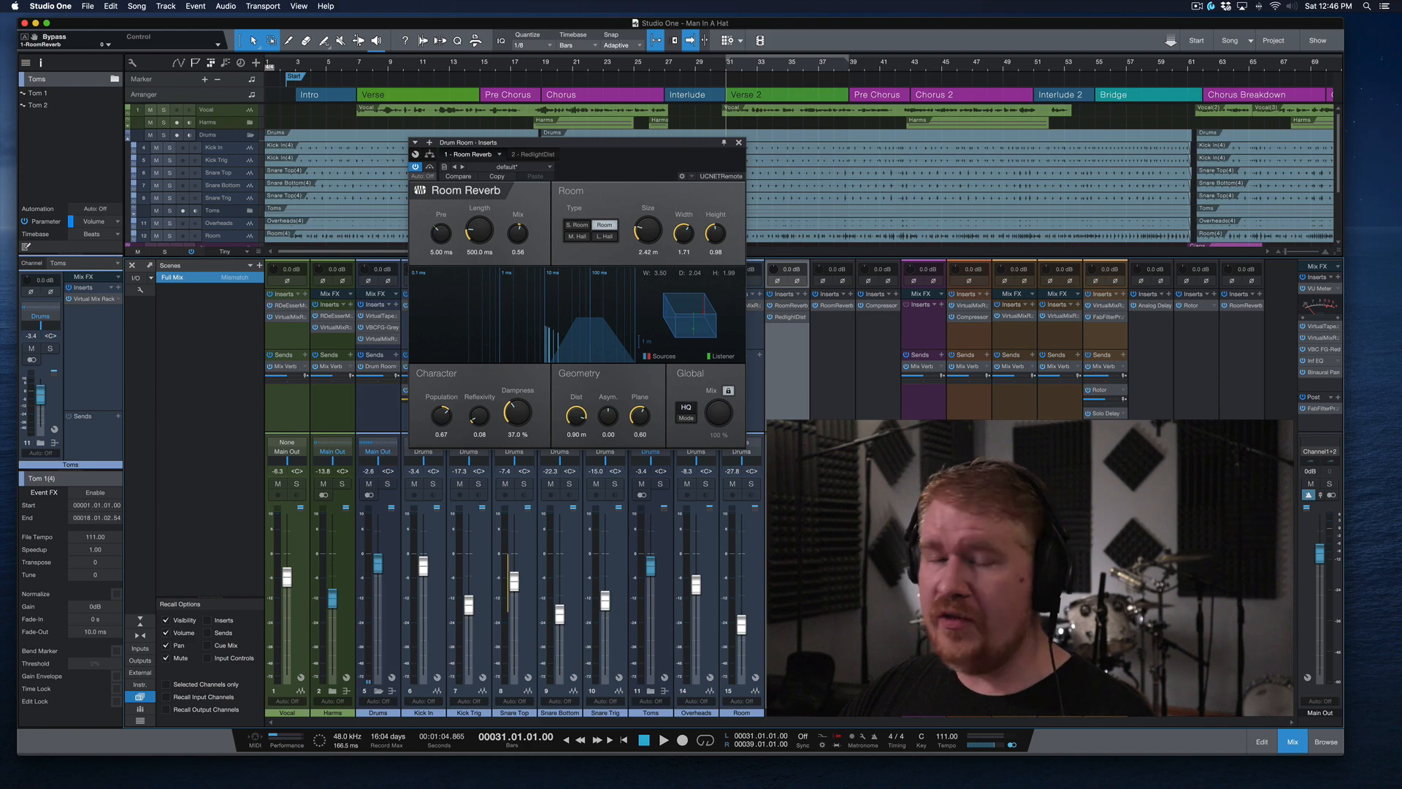
click(163, 135)
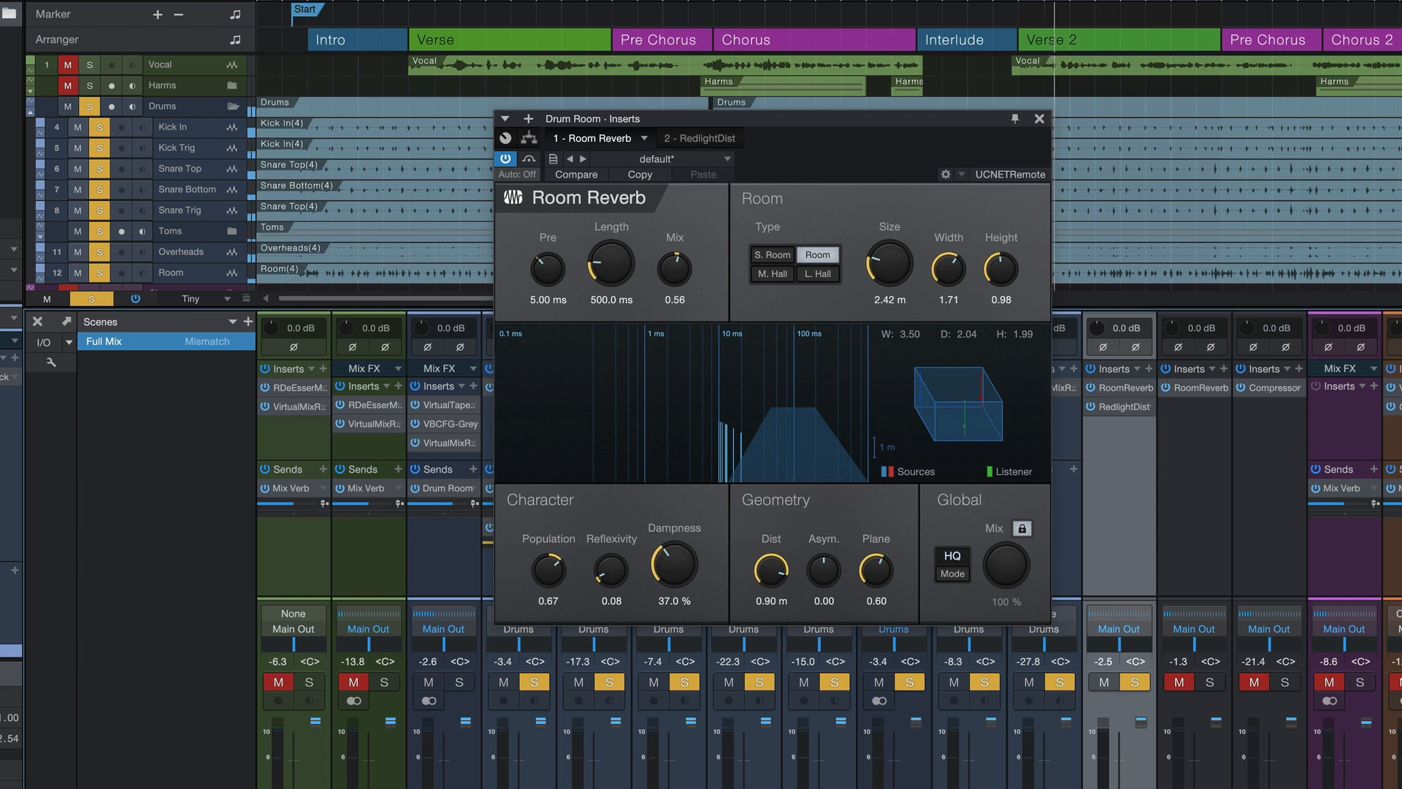
- Compare the S. Room, M. Hall and L. Hall types in the Drum Room reverb and return to the Room type
click(773, 255)
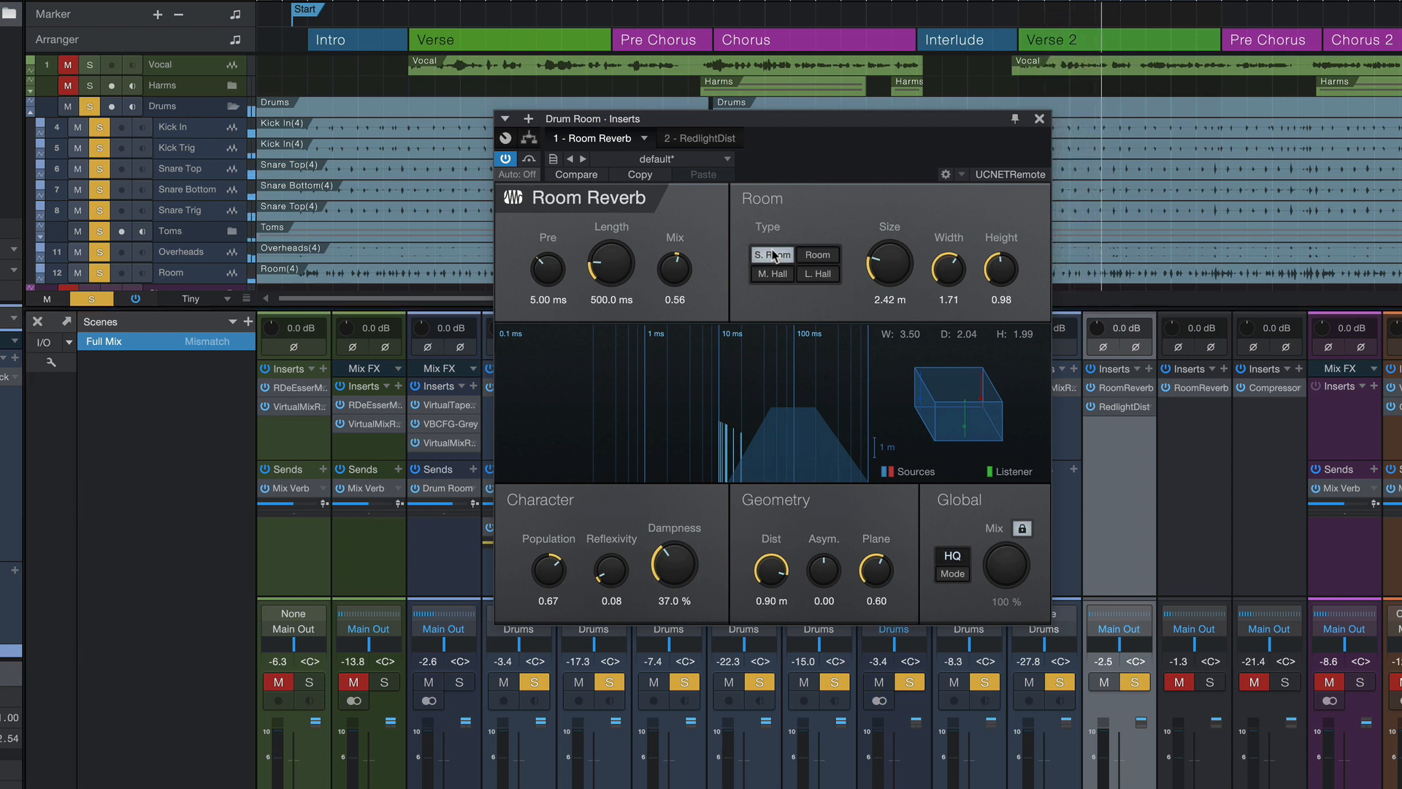
click(820, 254)
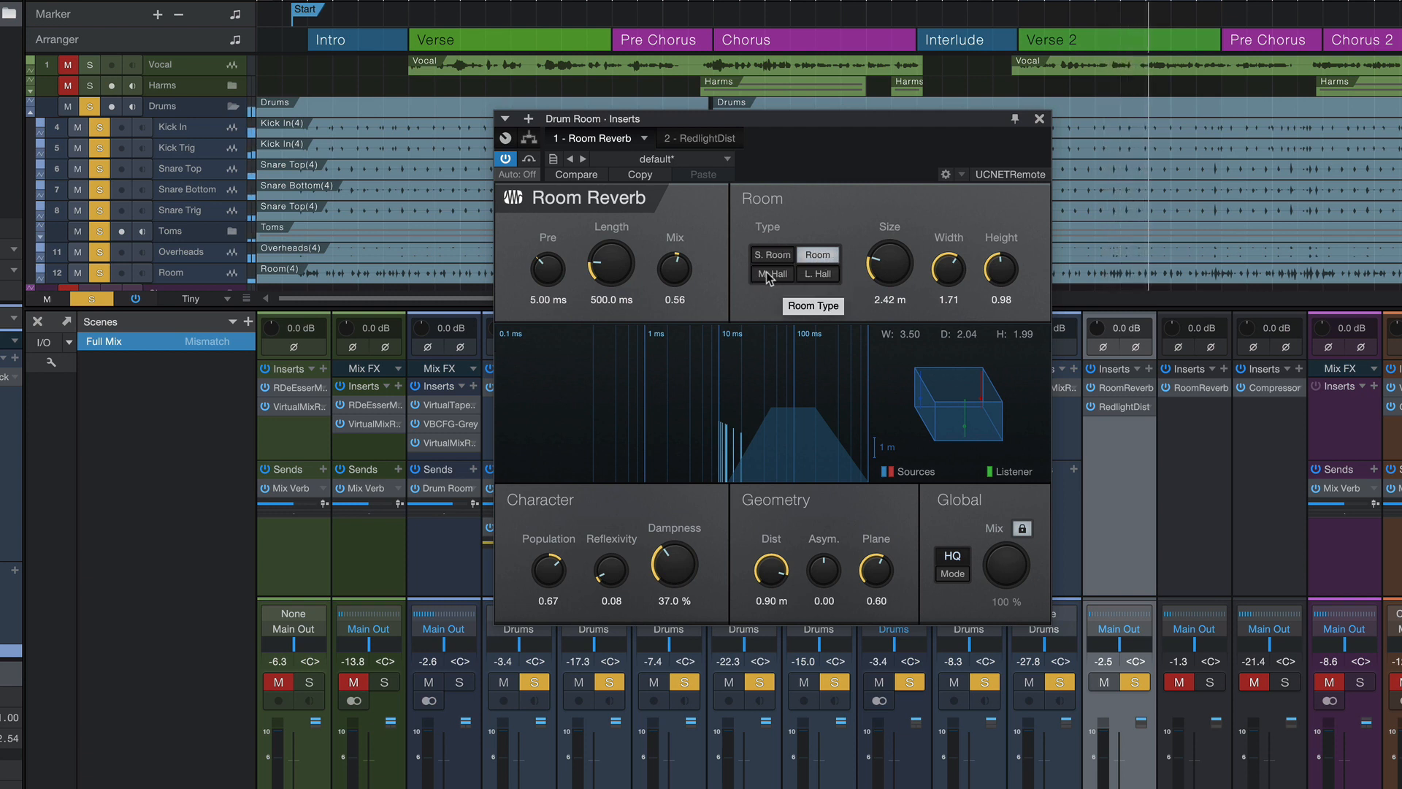
click(765, 274)
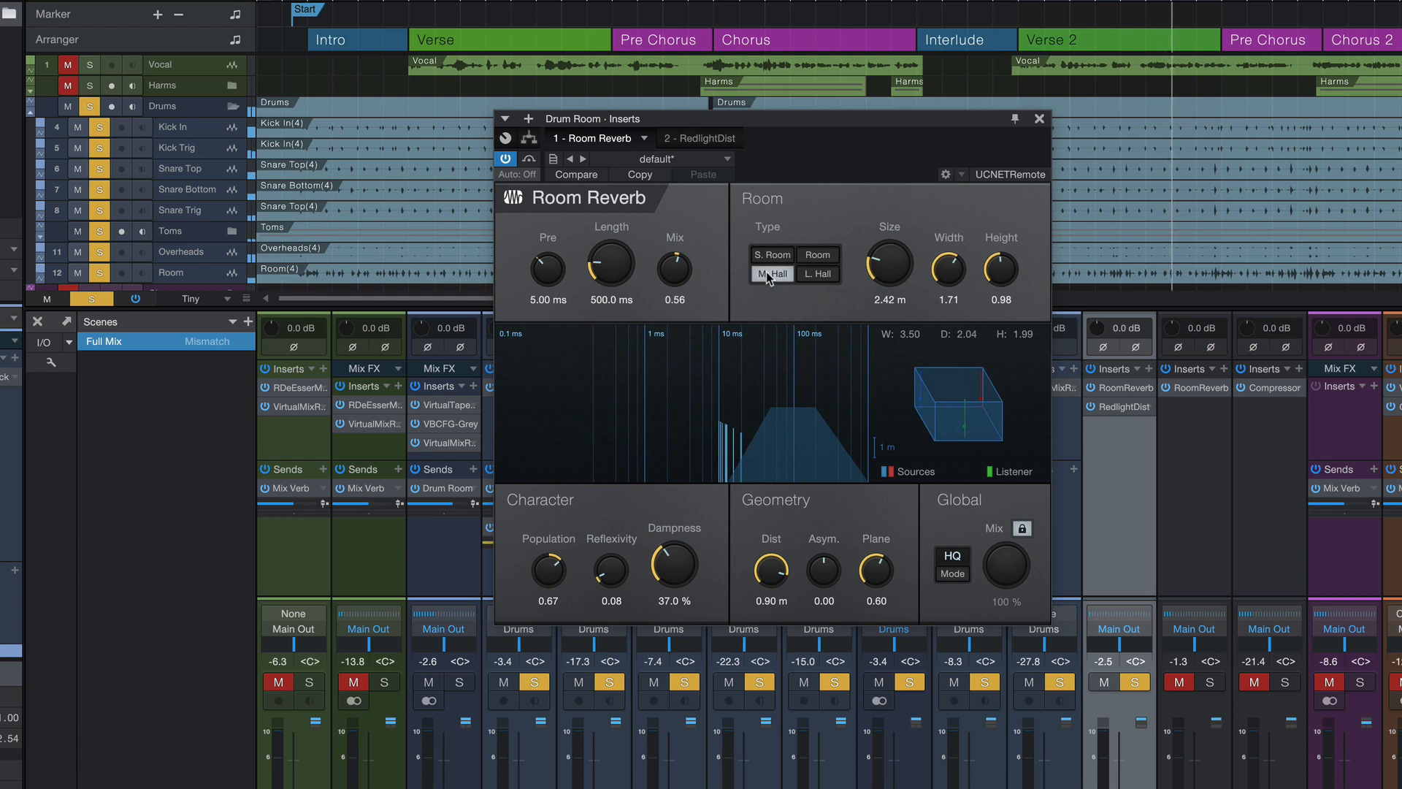
click(820, 275)
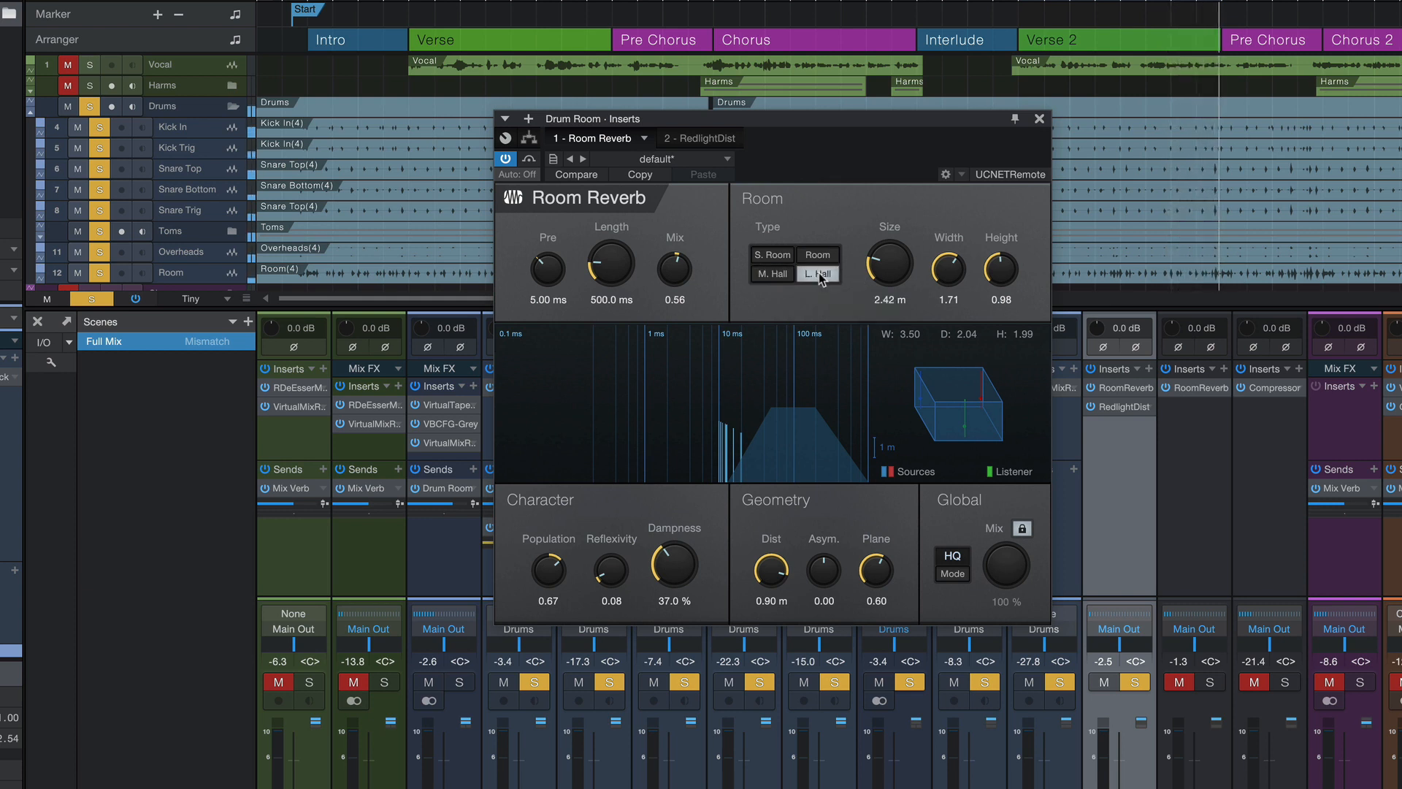
click(771, 255)
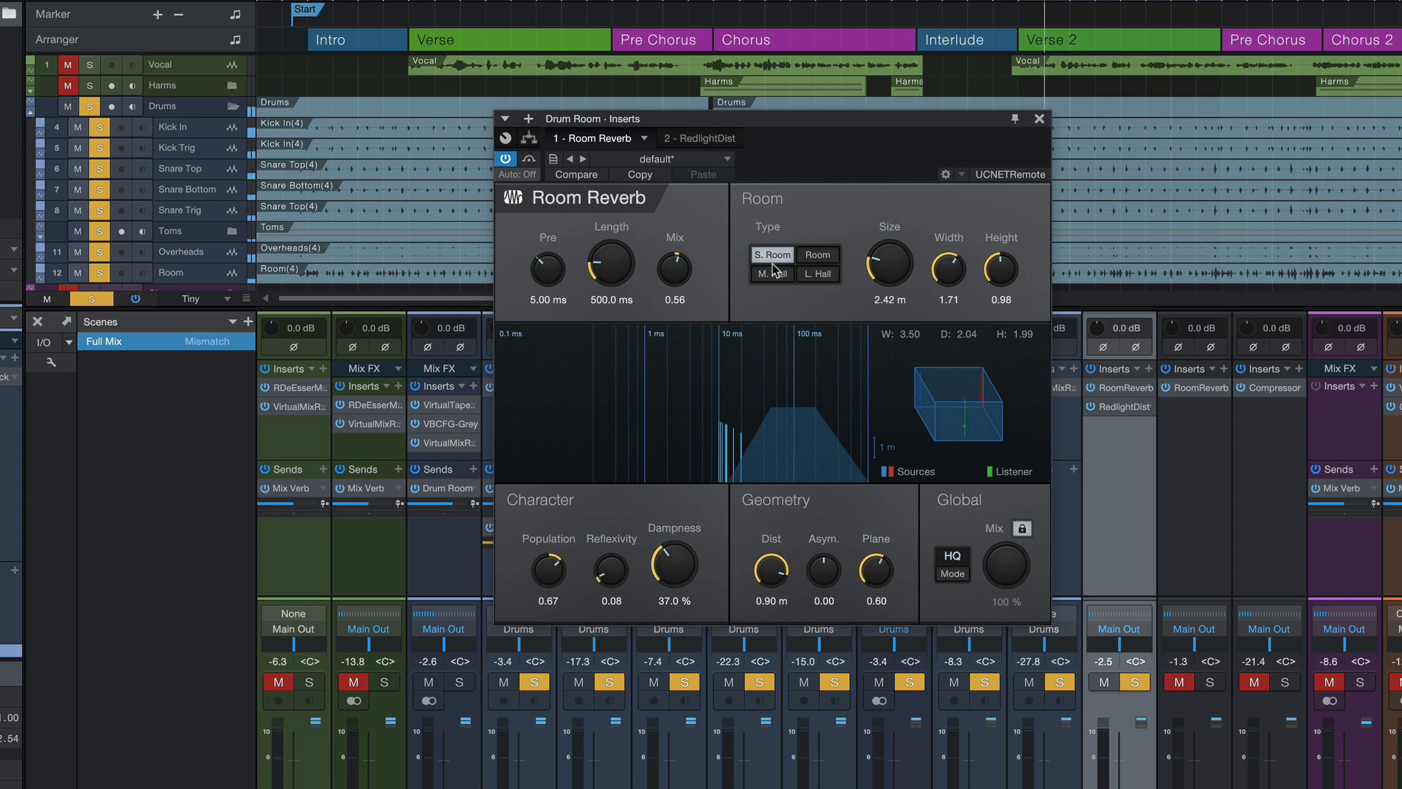
click(817, 254)
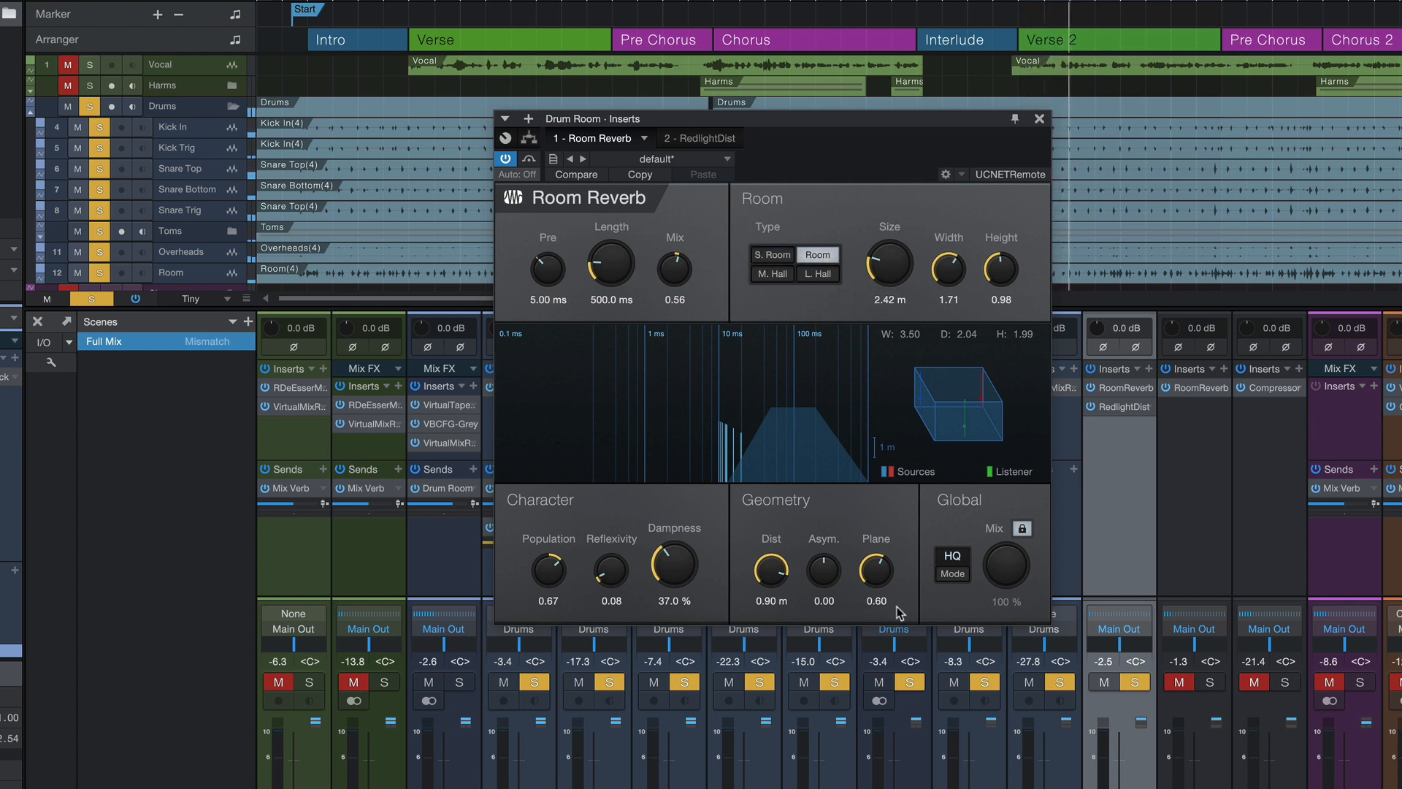
- Try the Room Reverb's Eco mode, return it to HQ mode, and close the plug-in window
click(951, 573)
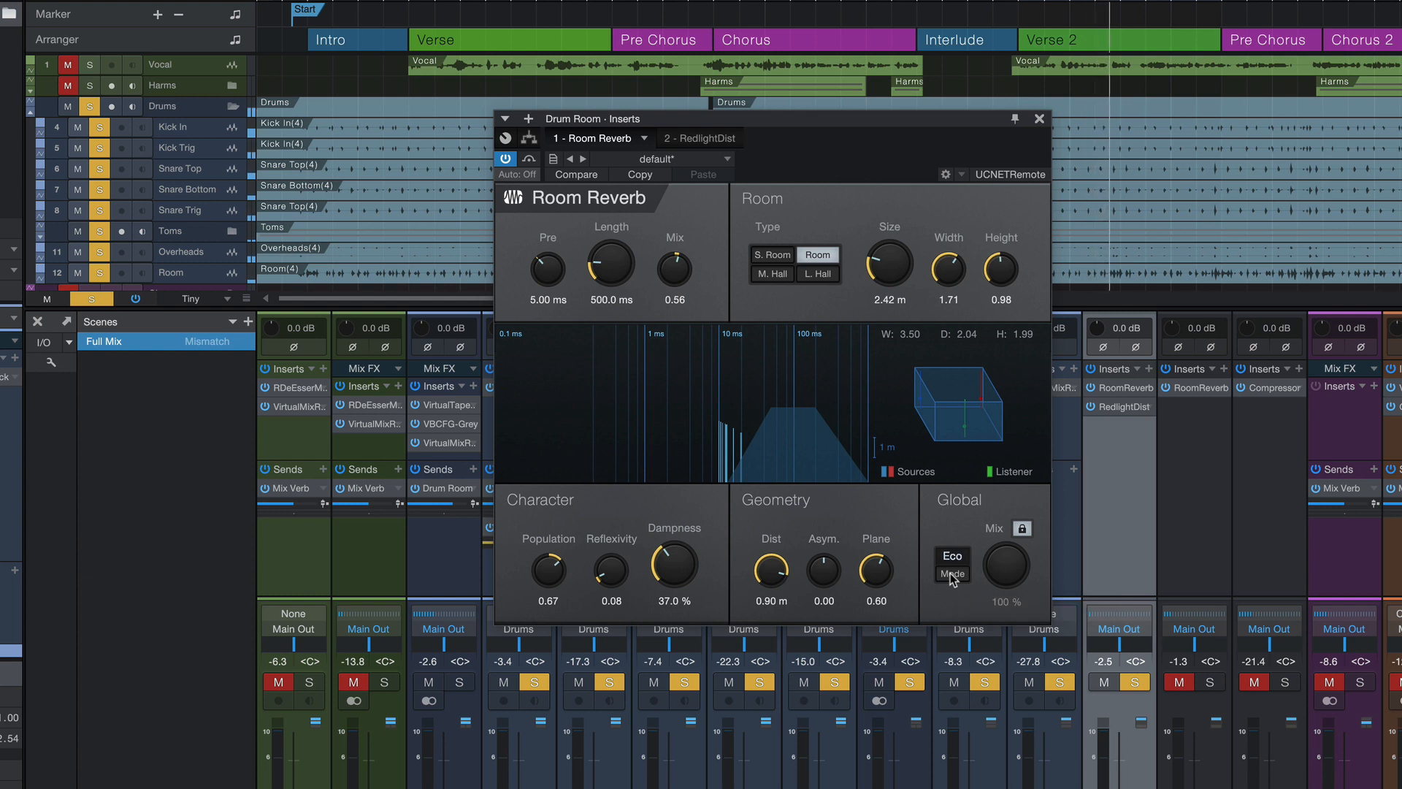
click(949, 572)
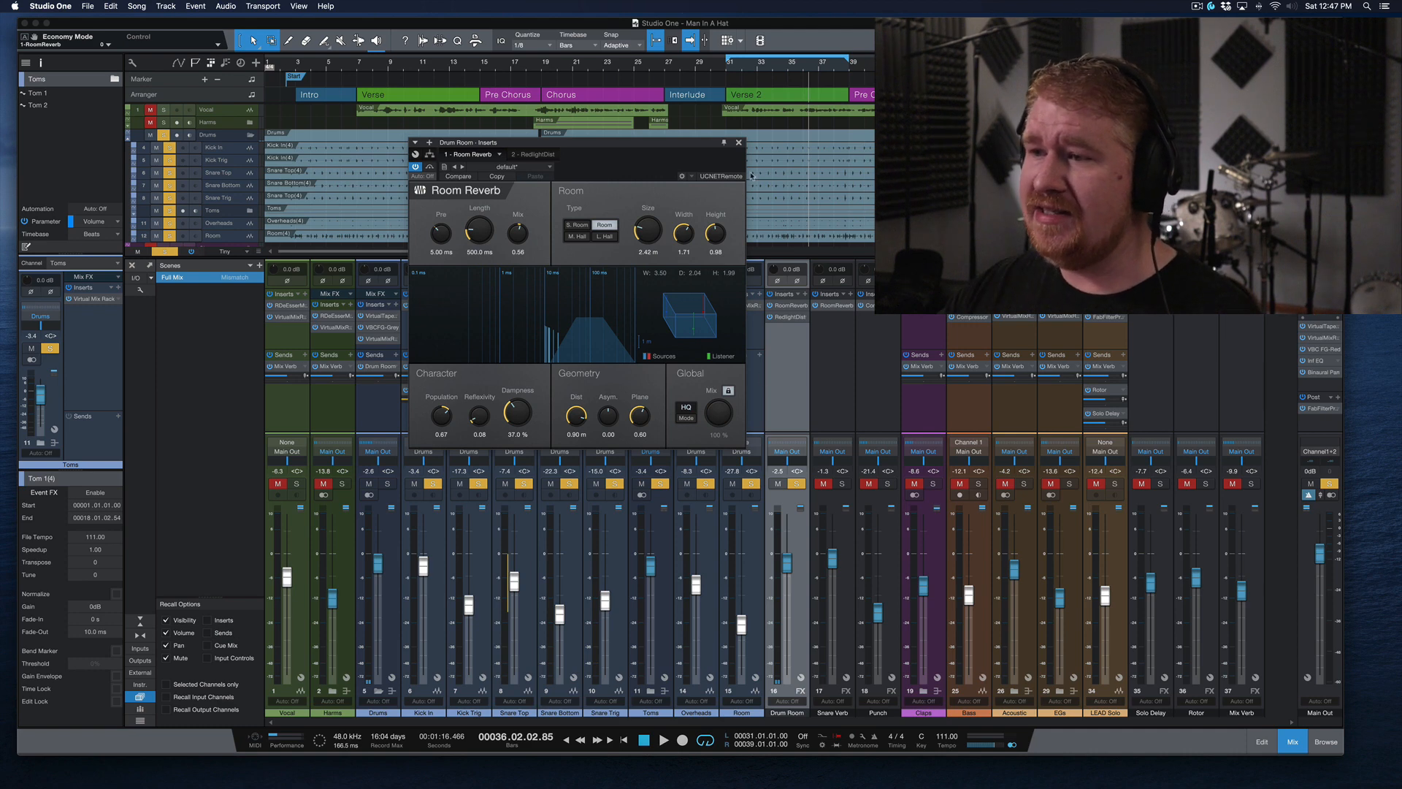
click(739, 142)
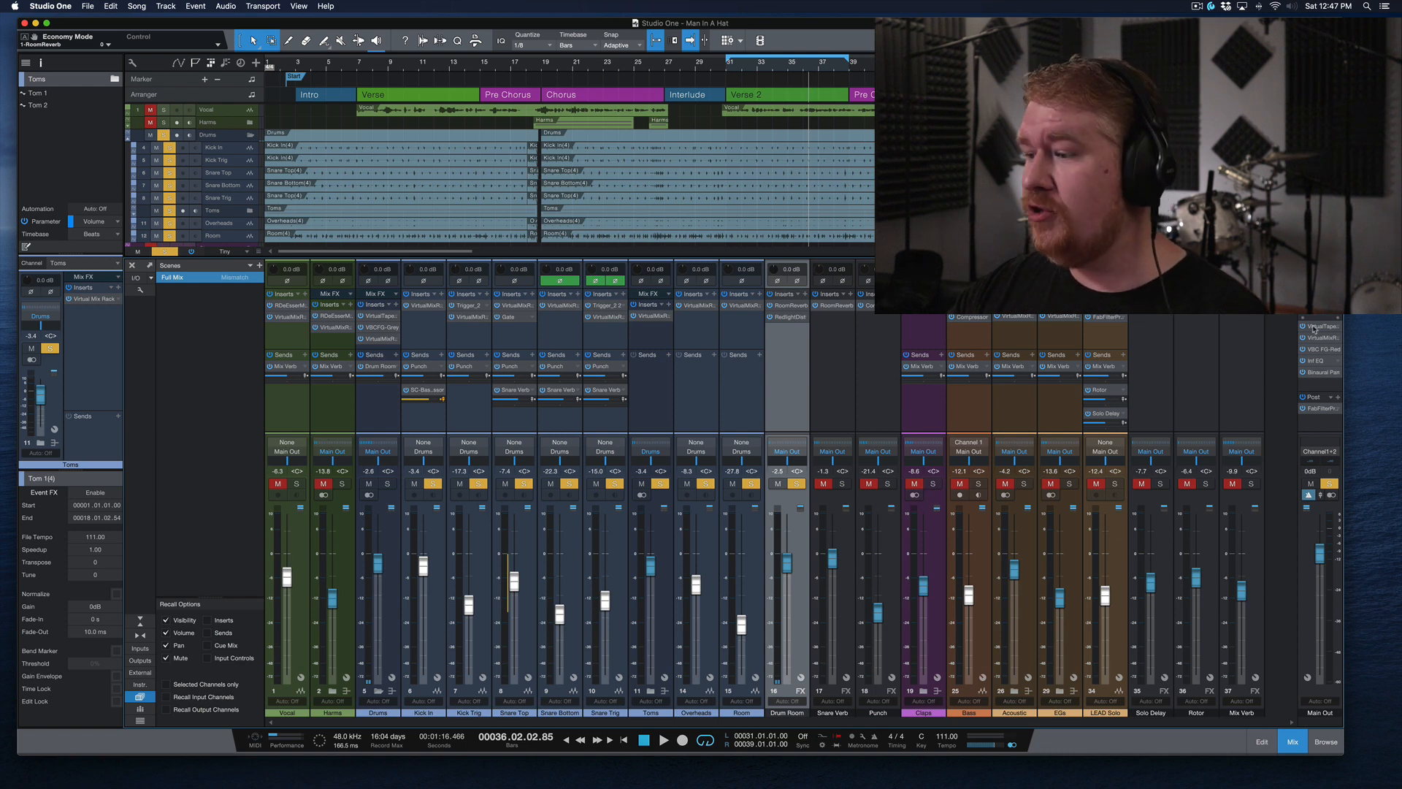
- Clear all solos, lower the Drum Room fader to -14.1 dB, and play the full mix from bar 31
key(shift+s)
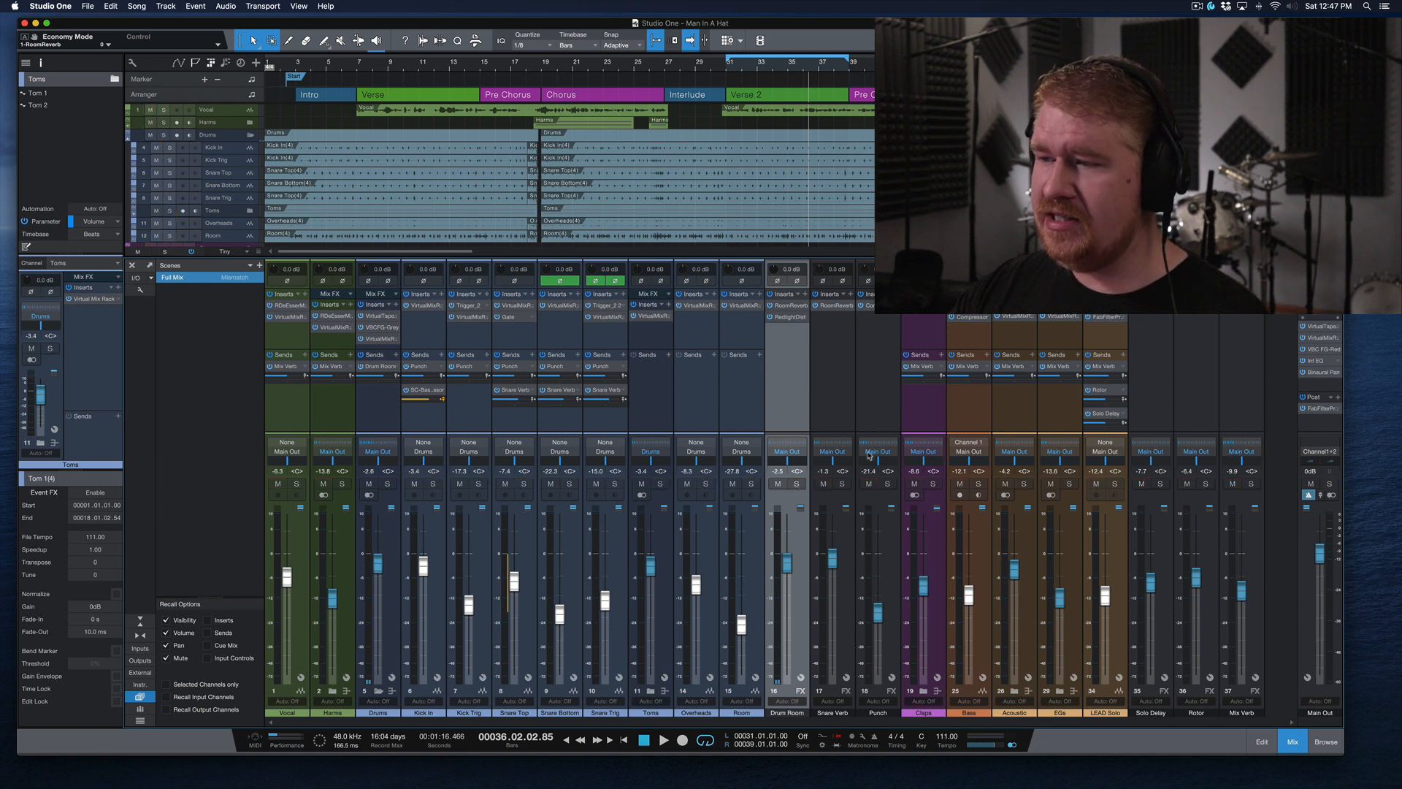
click(728, 69)
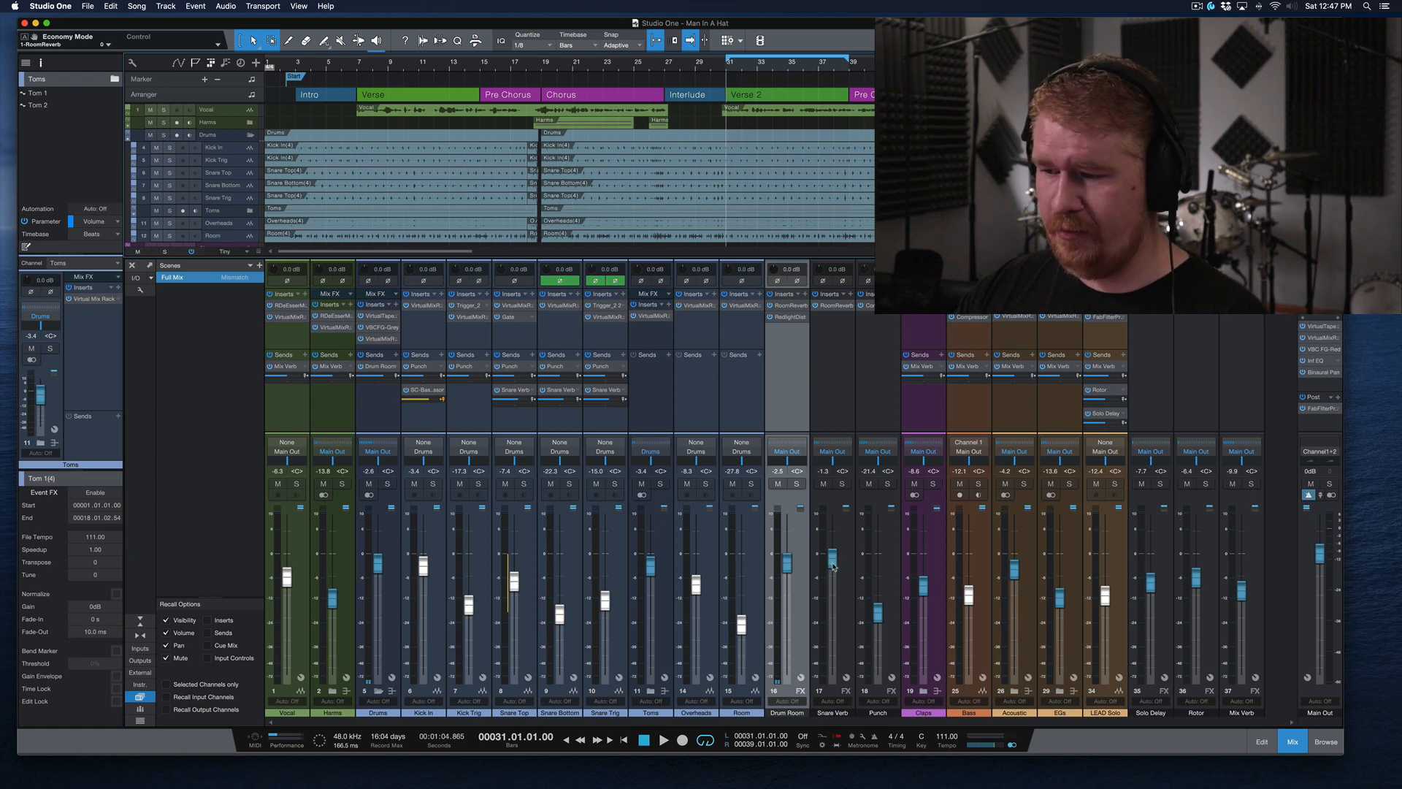
drag(788, 568, 788, 604)
key(space)
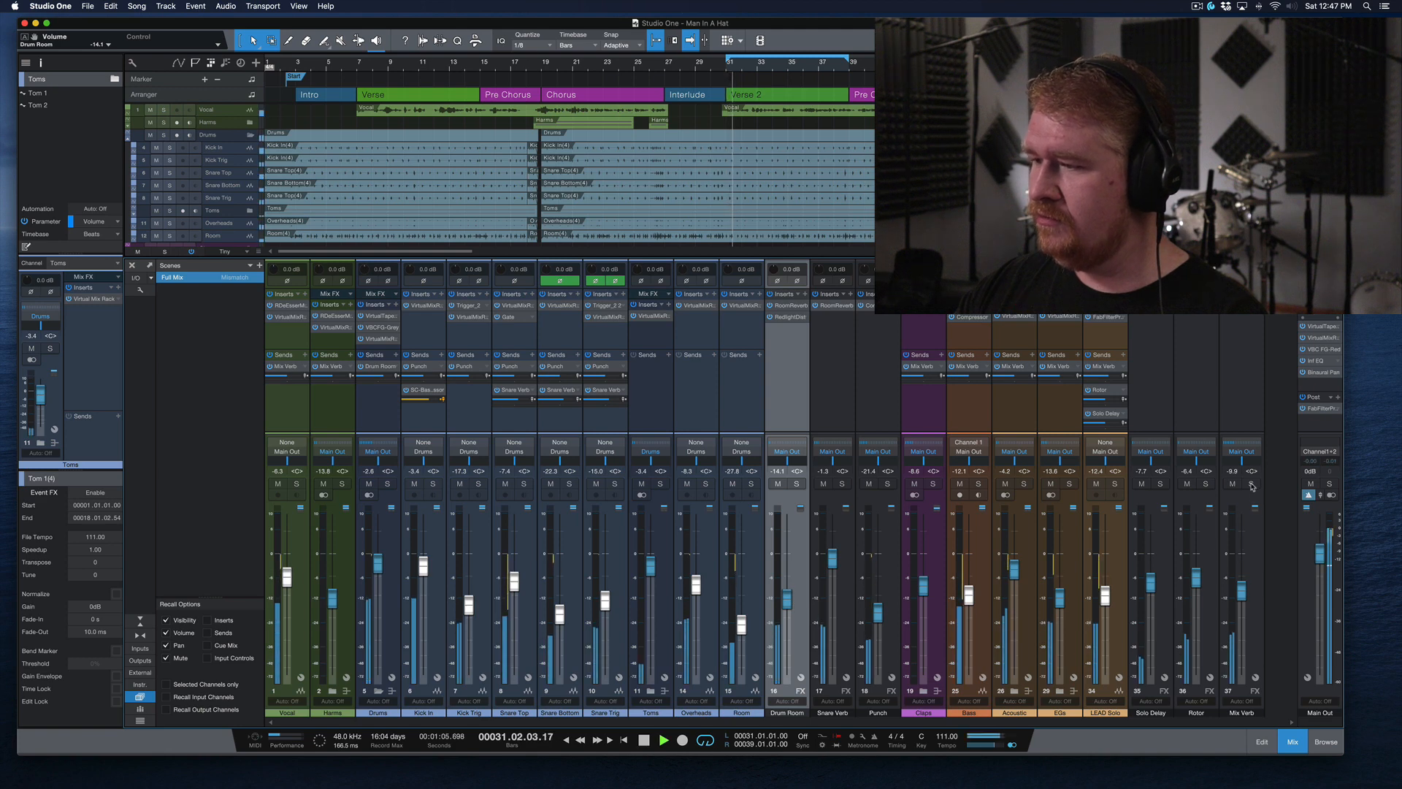
- Raise the Mix Verb fader to -2.2 dB for comparison, bring it back to about -9 dB, and stop playback
click(1252, 484)
drag(1241, 594, 1245, 567)
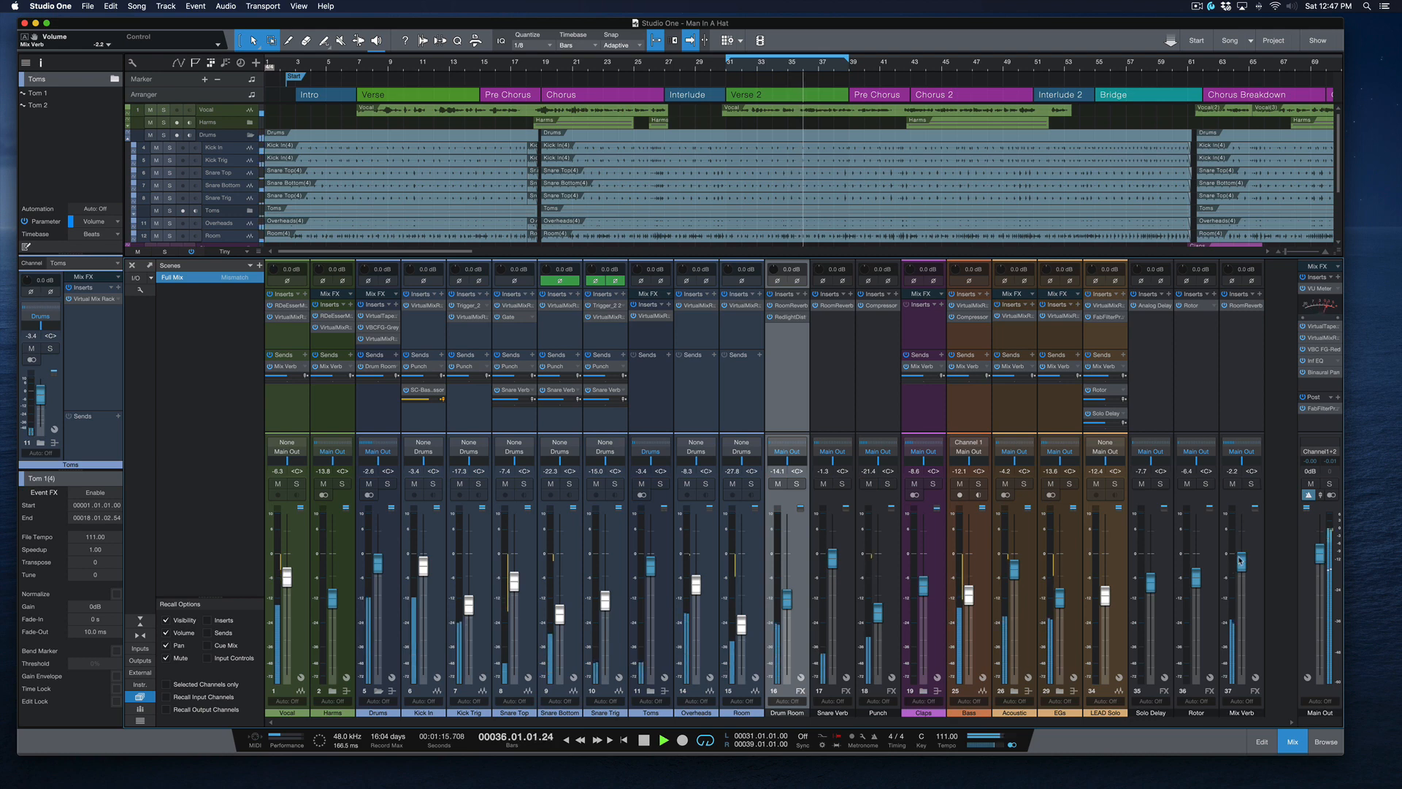
drag(1239, 560, 1242, 587)
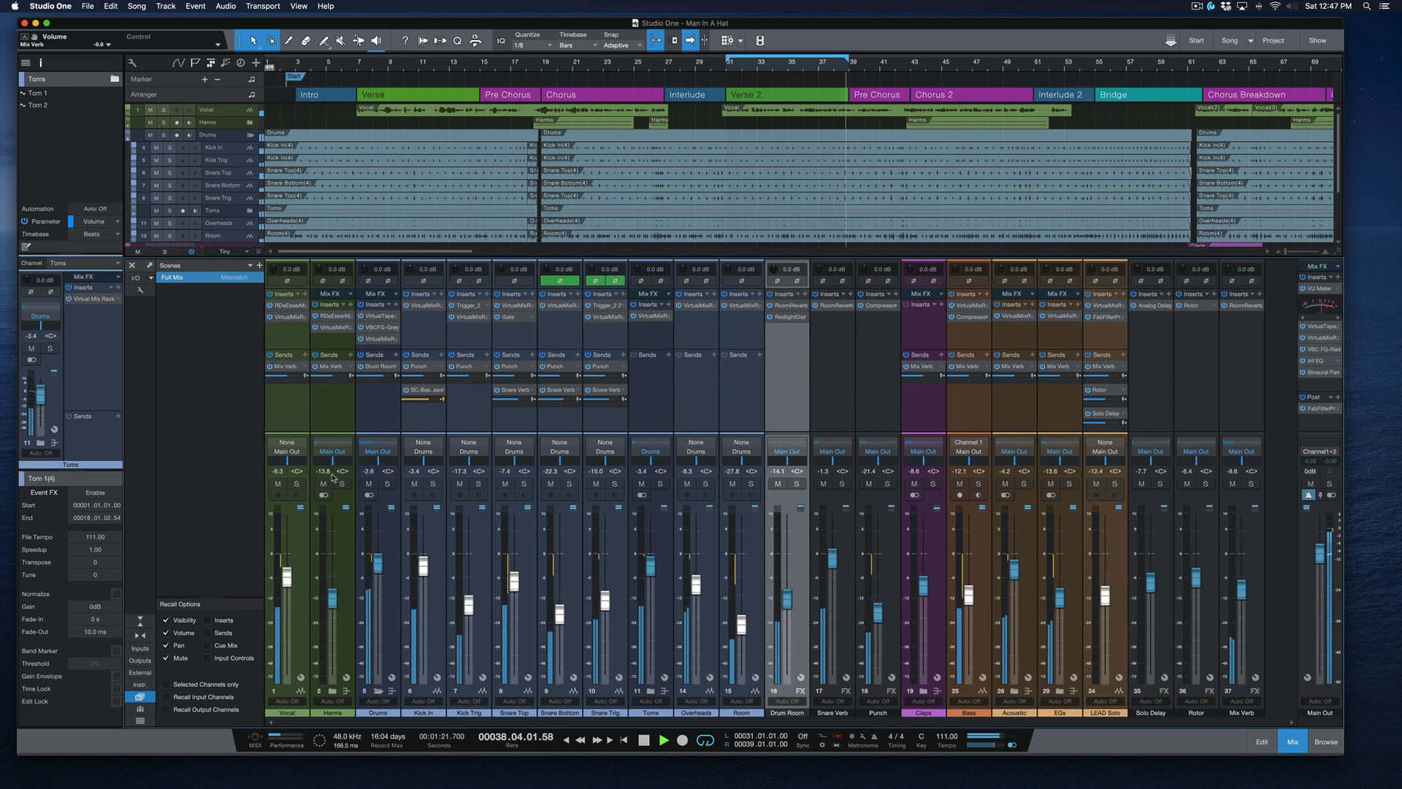
key(space)
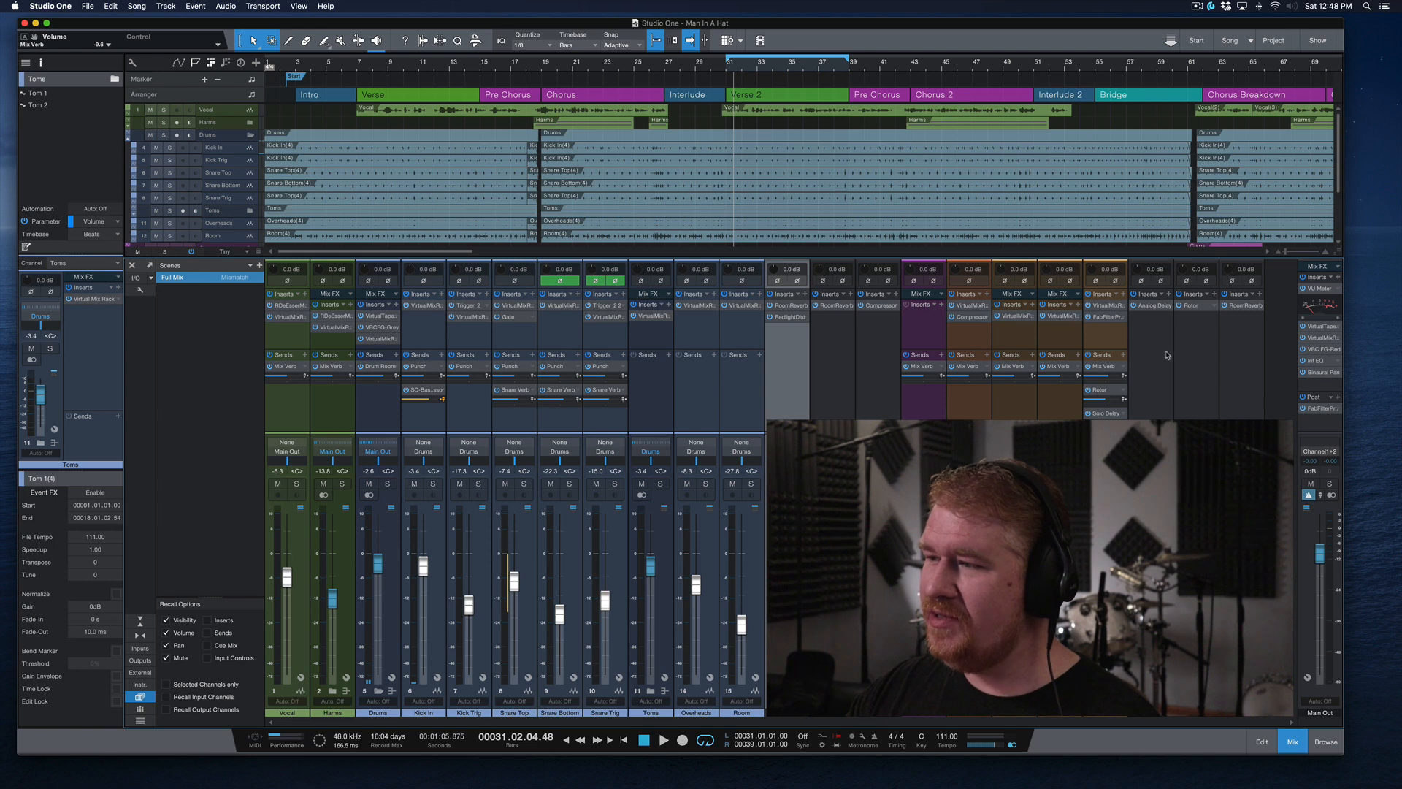
- Inspect the Analog Delay on the Solo Delay channel and the Rotor effect on the Rotor channel, closing each plug-in window
click(1156, 306)
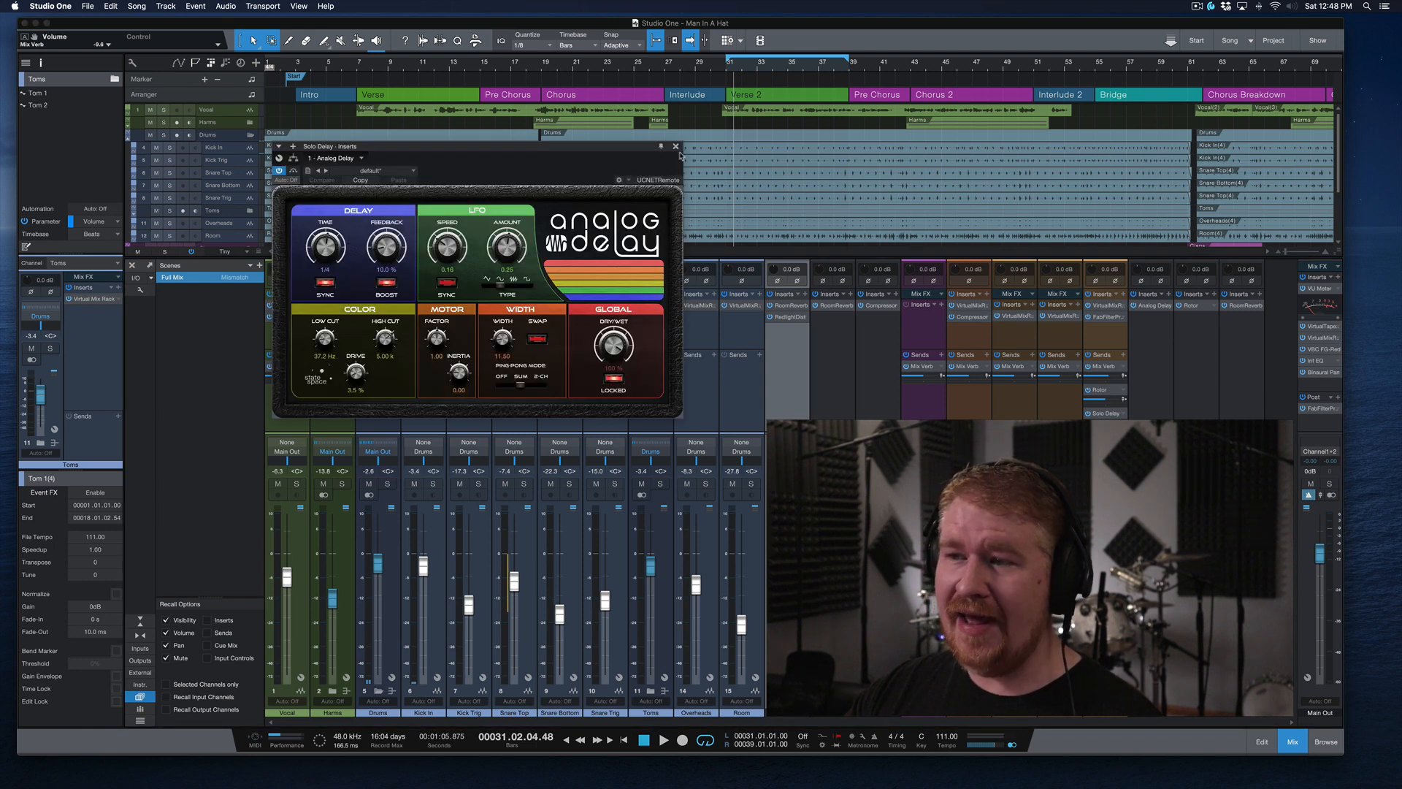
drag(604, 152, 655, 141)
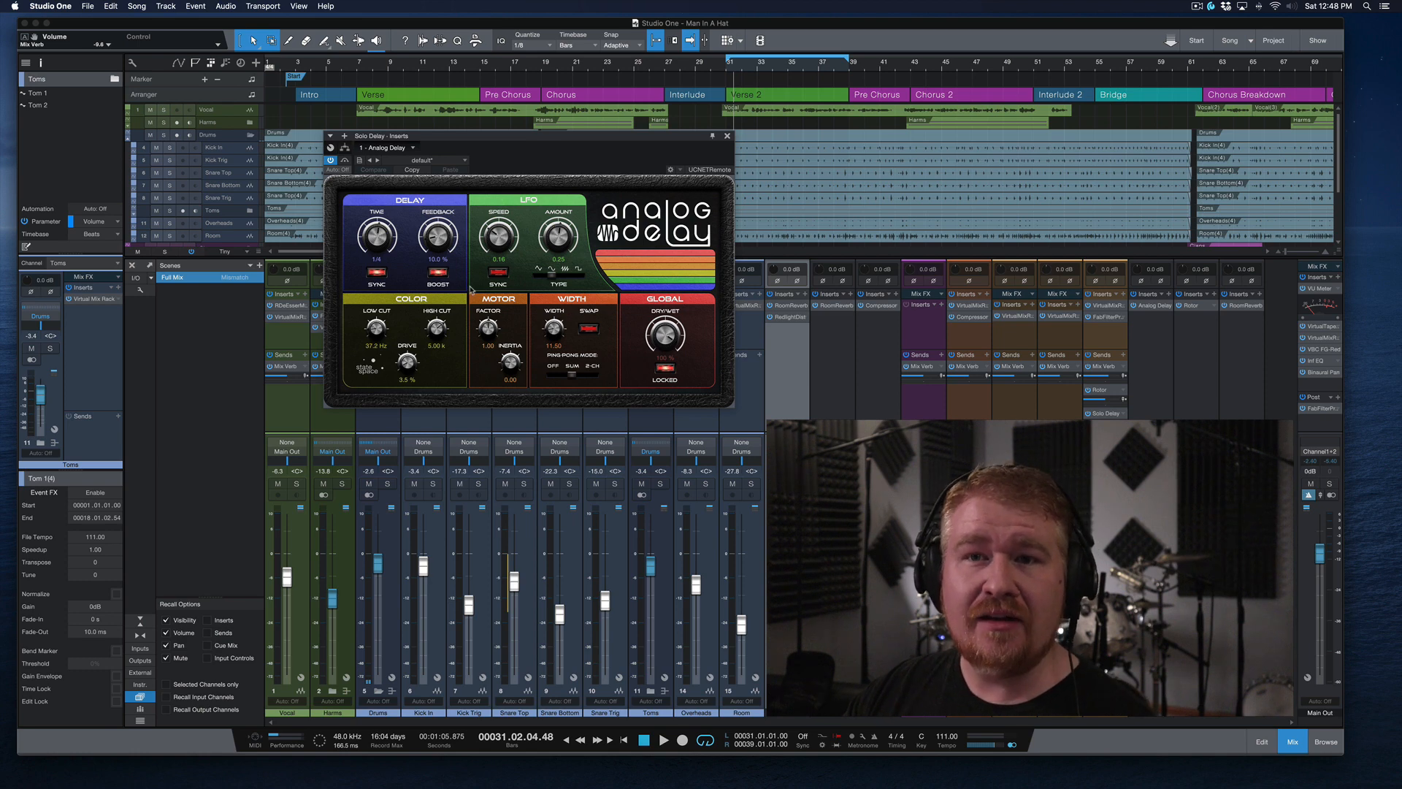
click(728, 137)
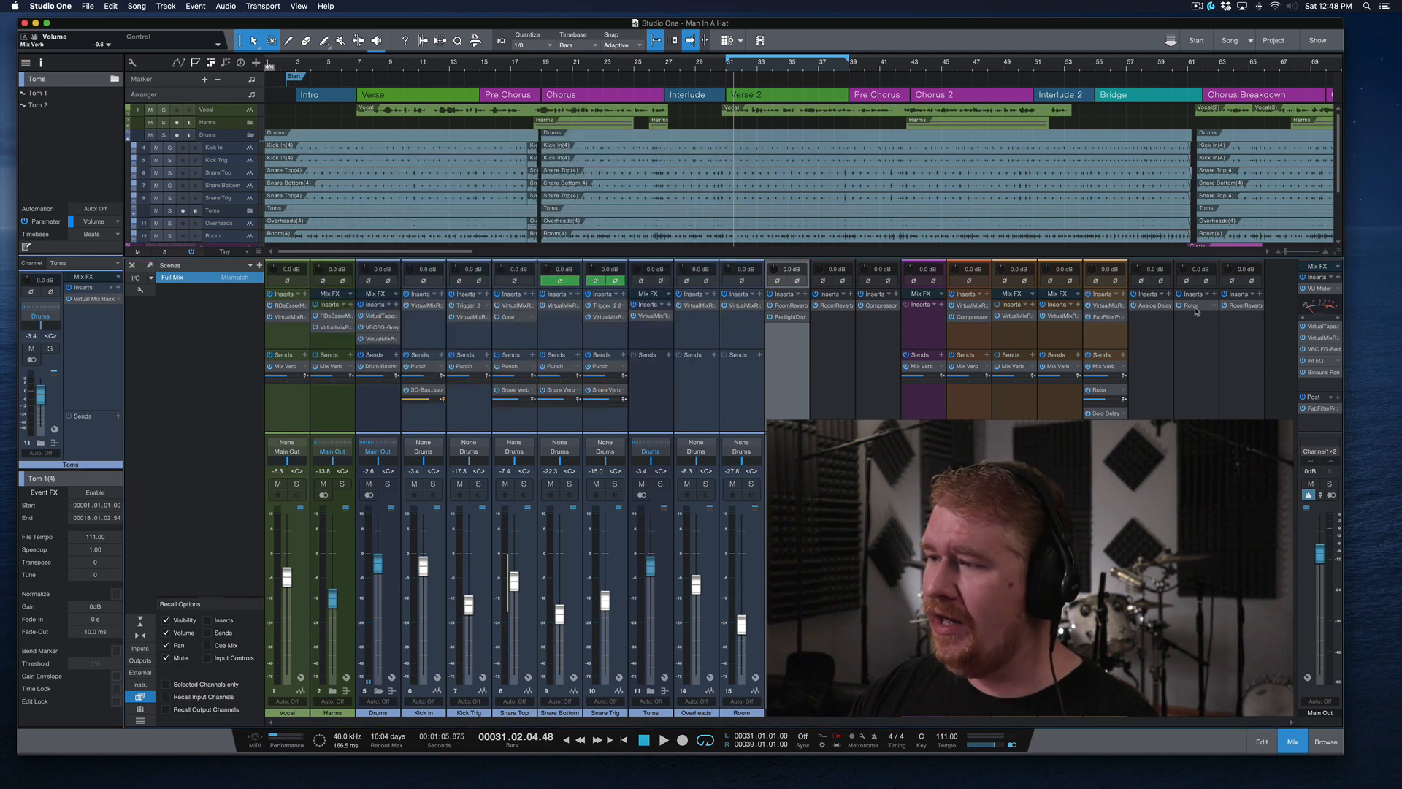
click(1191, 305)
drag(1049, 232, 796, 187)
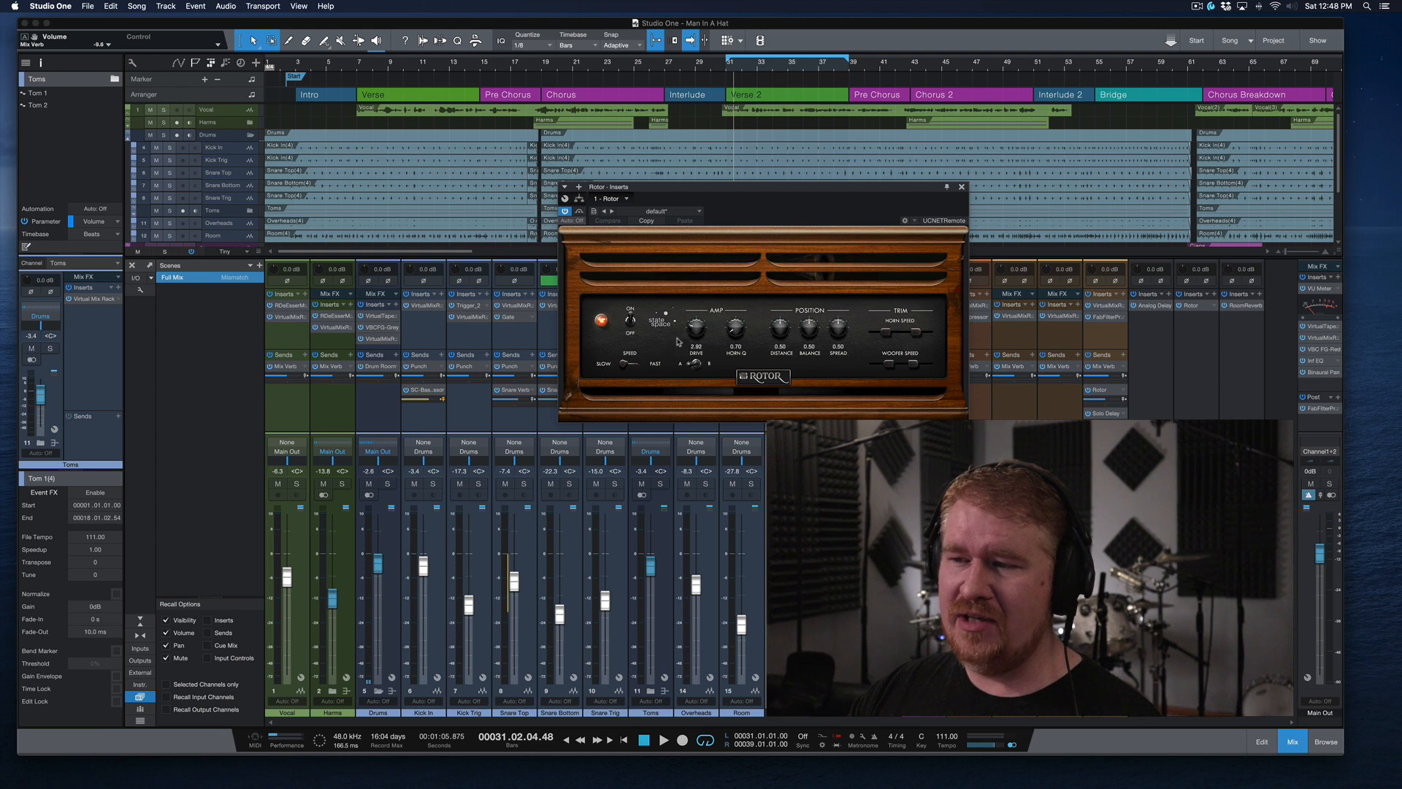
click(962, 187)
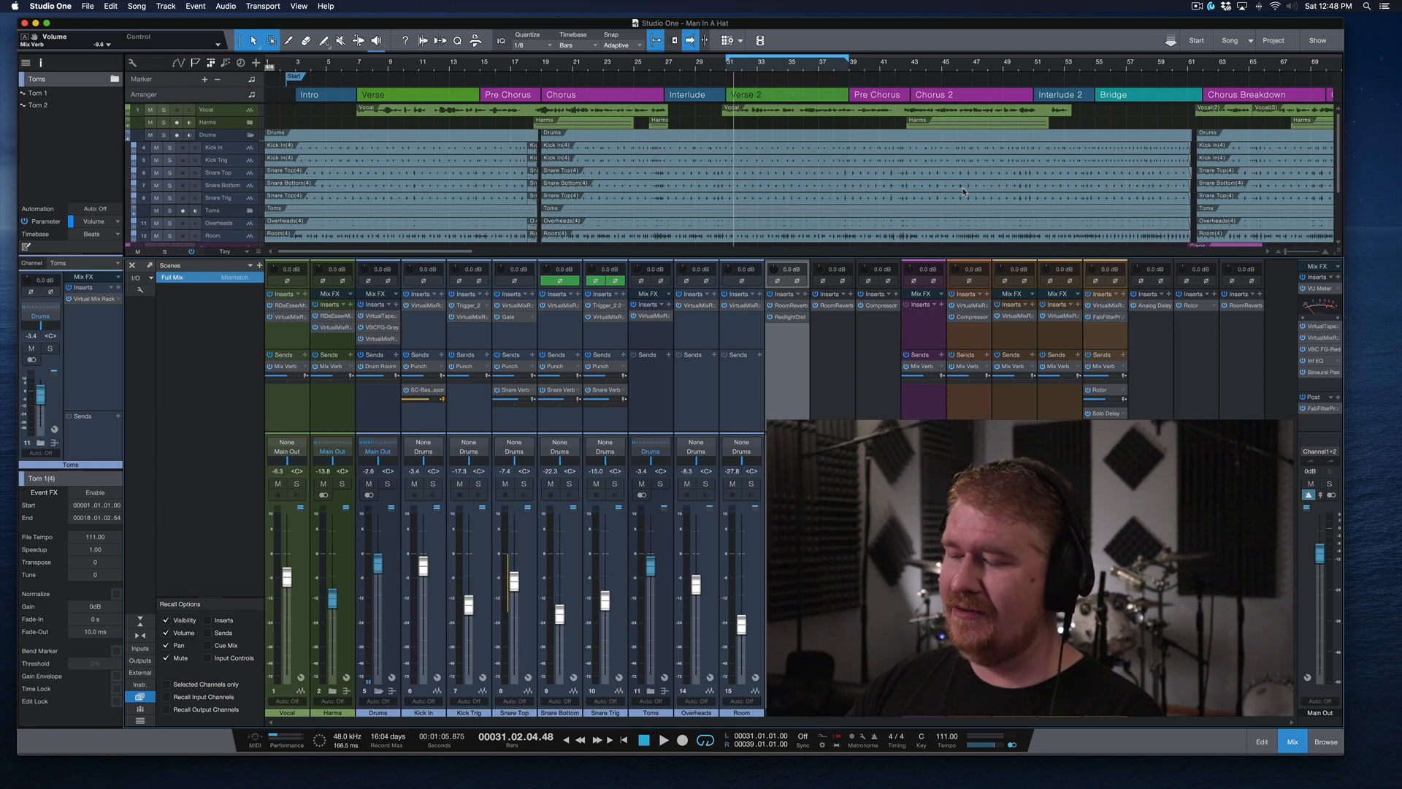
- Resume playback of the full mix within Verse 2
key(space)
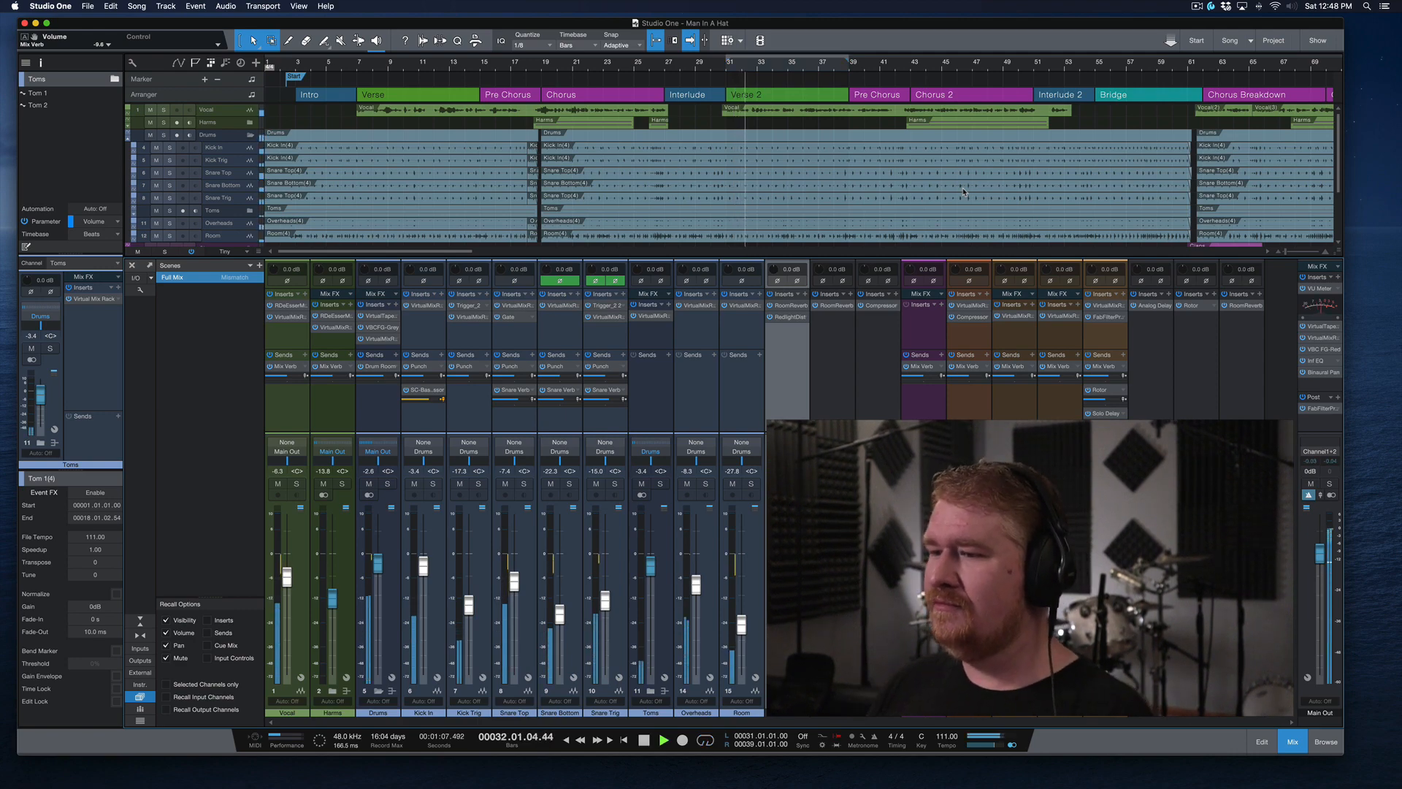